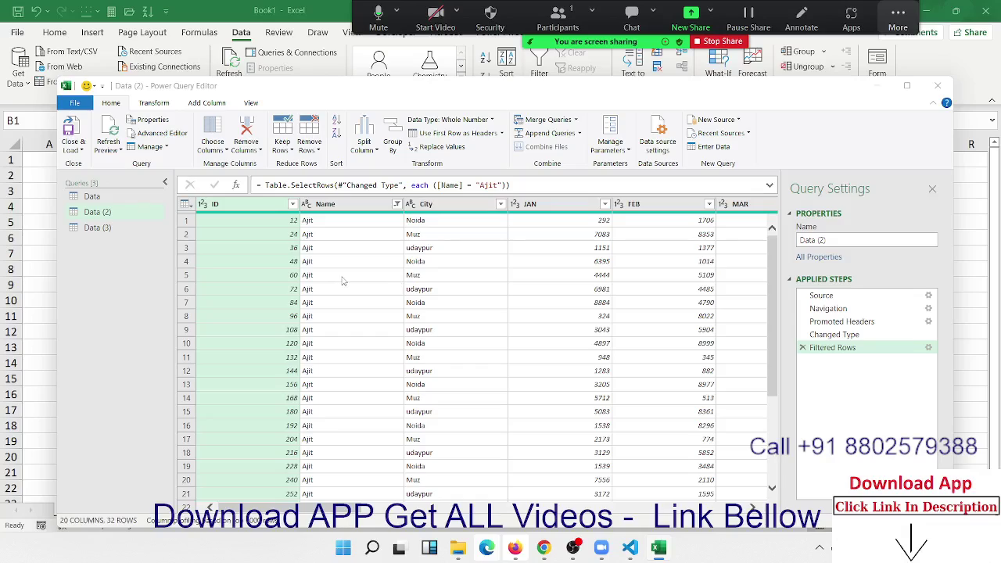
Look through the load and query management options without applying anything
{"action": "left_click", "coordinate": [79, 152]}
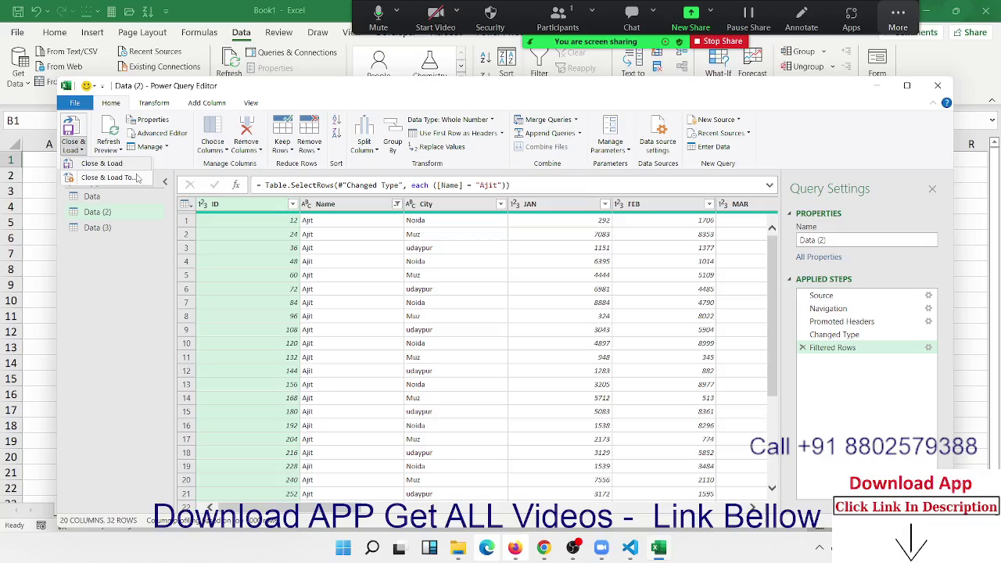
{"action": "left_click", "coordinate": [137, 178]}
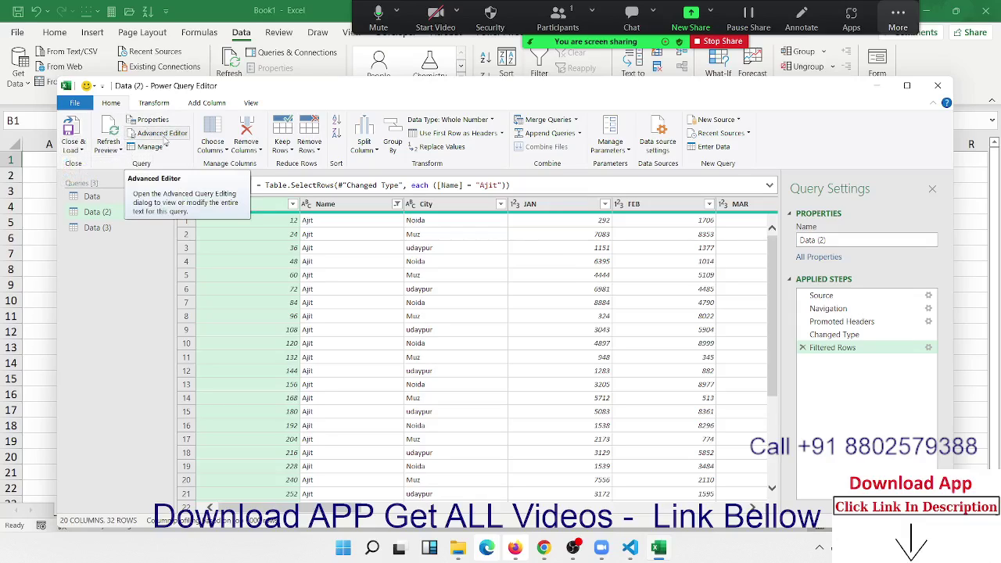
{"action": "left_click", "coordinate": [150, 146]}
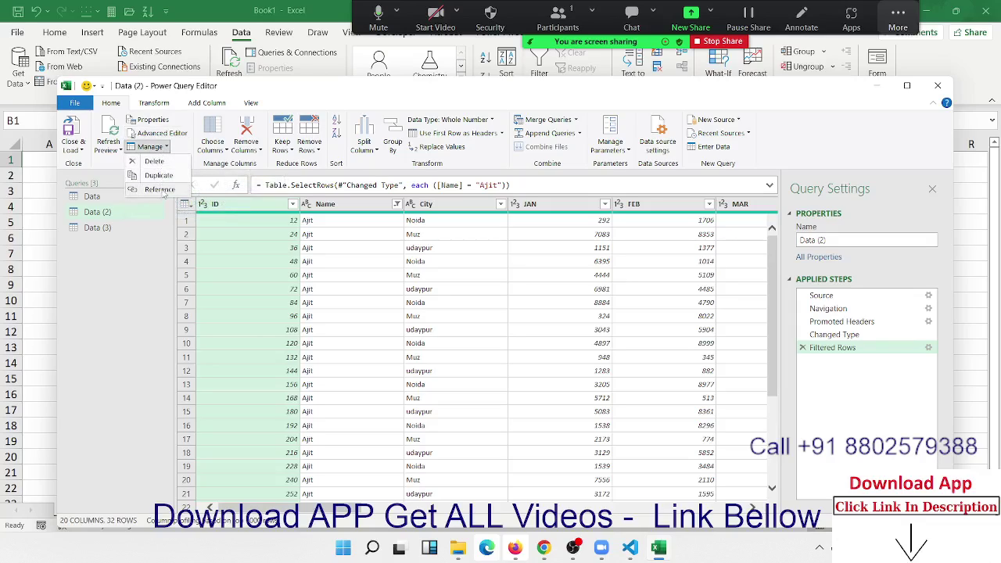
{"action": "left_click", "coordinate": [144, 237]}
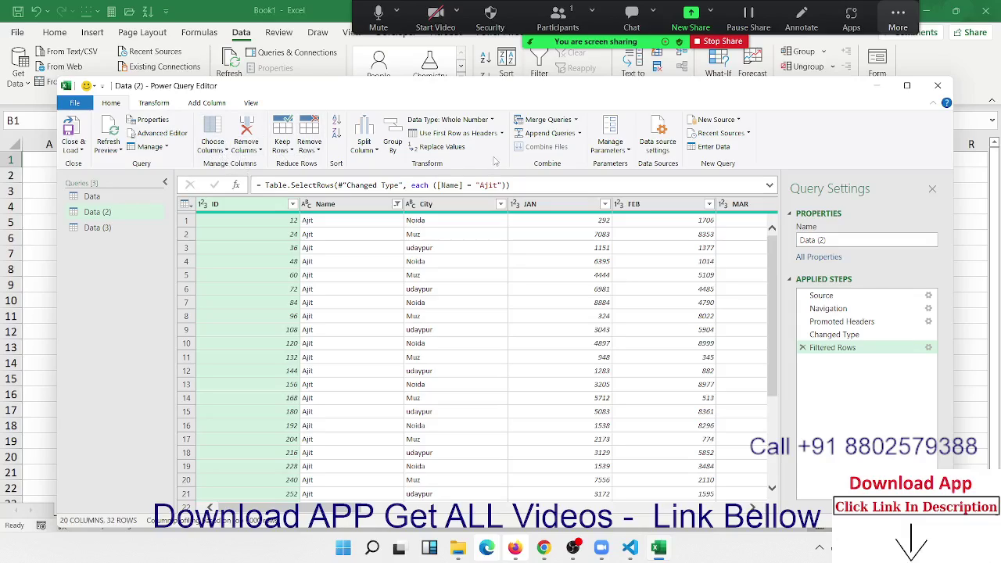
Select Name cells and browse the Choose Columns list, closing it unchanged
{"action": "left_click", "coordinate": [346, 288]}
{"action": "left_click", "coordinate": [333, 262]}
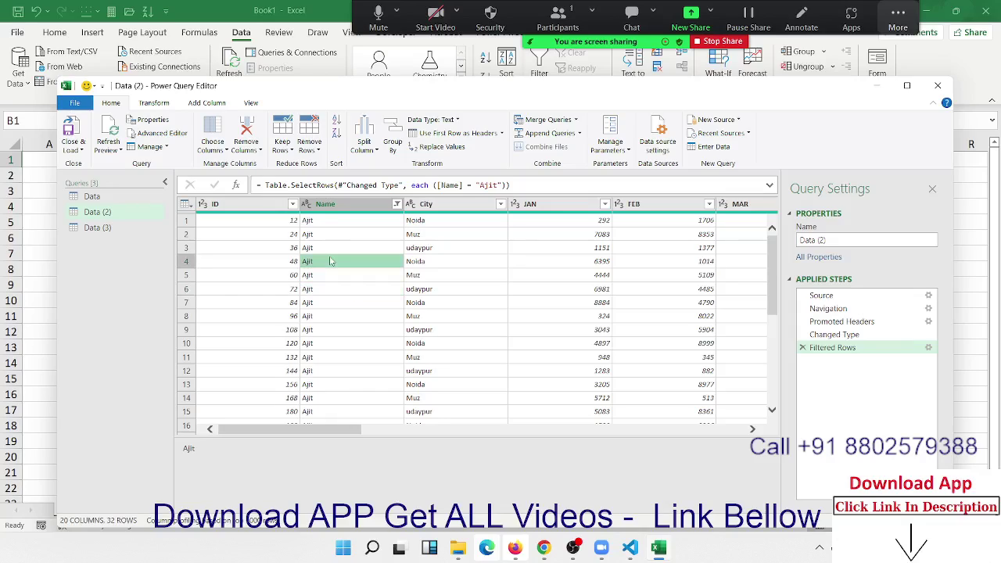
{"action": "left_click", "coordinate": [329, 247]}
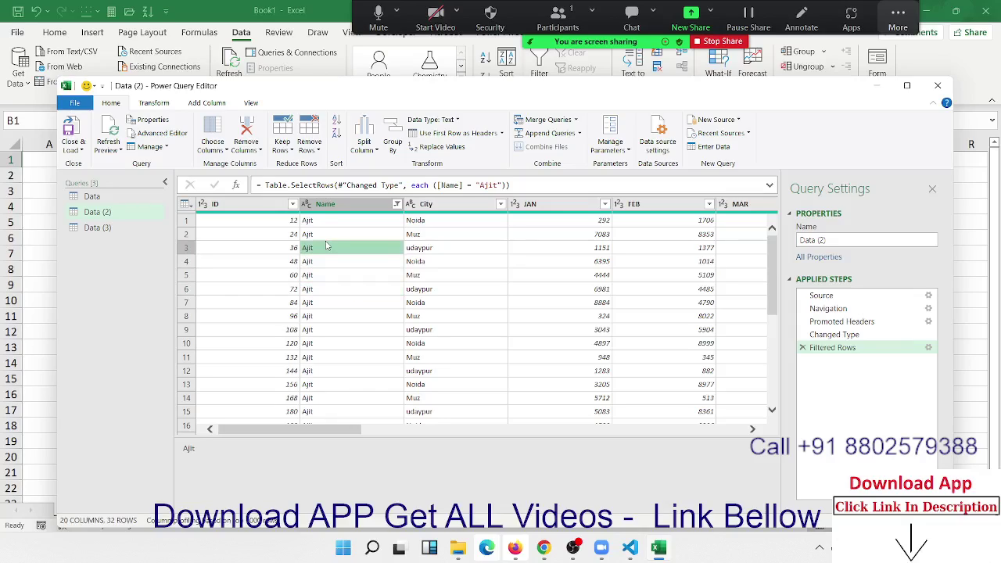
{"action": "left_click", "coordinate": [223, 148]}
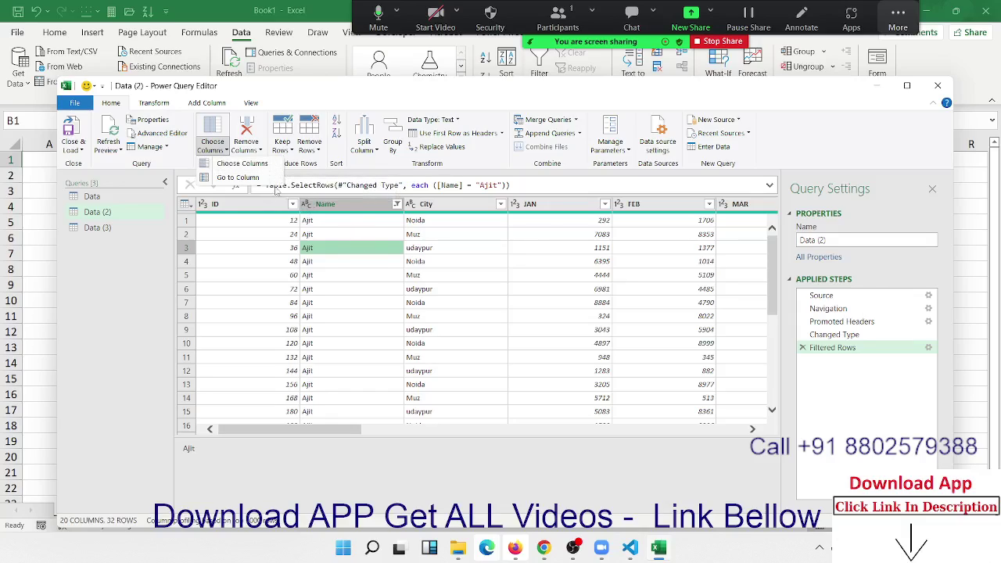
{"action": "left_click", "coordinate": [261, 170]}
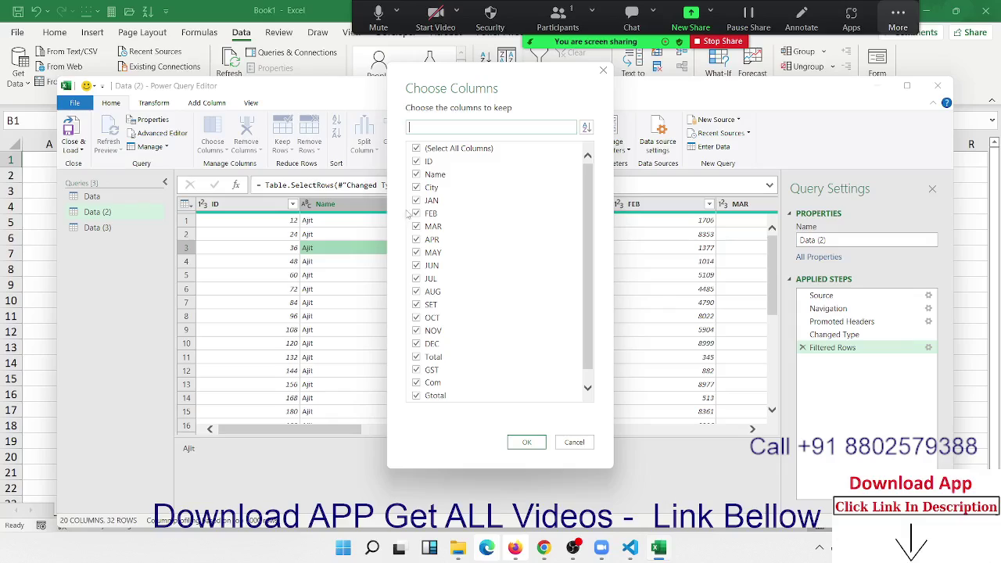
{"action": "scroll", "coordinate": [525, 217], "scroll_direction": "down", "scroll_amount": 1}
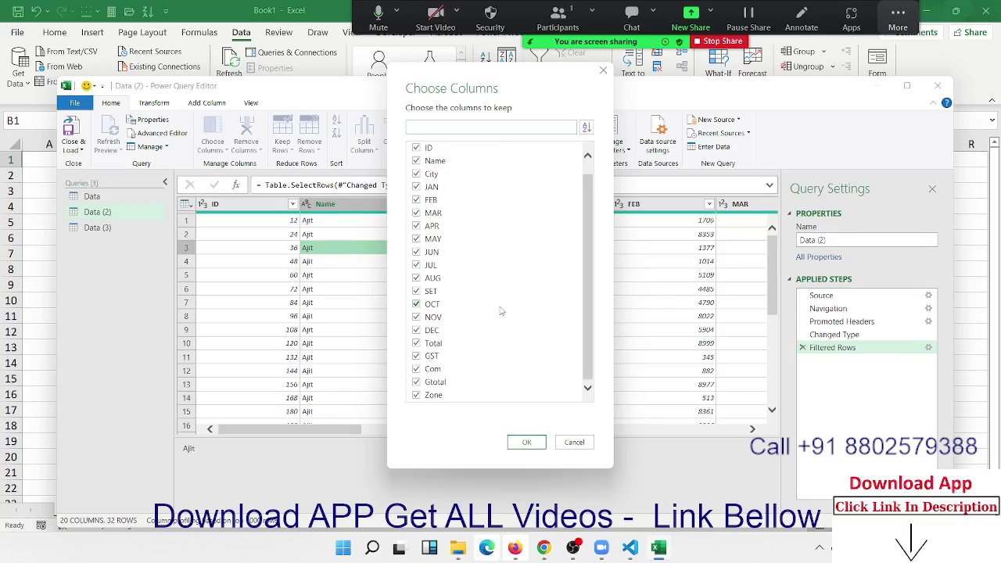
{"action": "scroll", "coordinate": [501, 311], "scroll_direction": "up", "scroll_amount": 1}
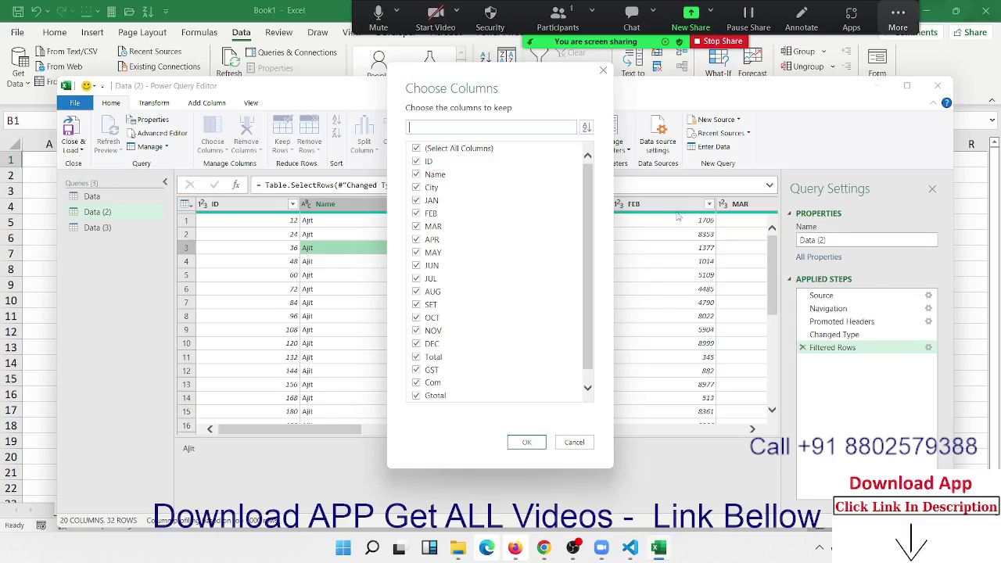
{"action": "left_click", "coordinate": [603, 72]}
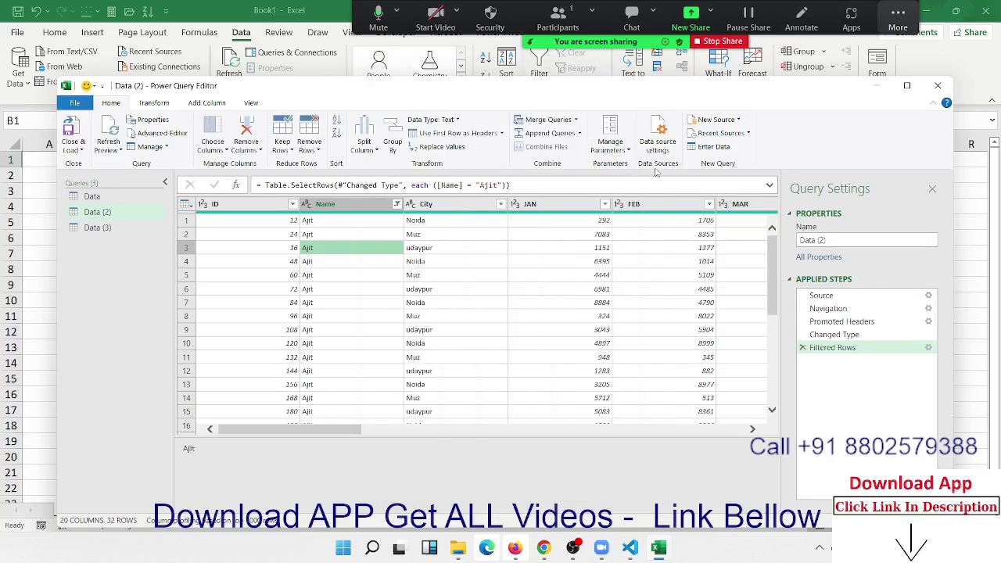
Inspect the FEB column's right-click actions and dismiss them
{"action": "left_click", "coordinate": [657, 207]}
{"action": "right_click", "coordinate": [657, 207]}
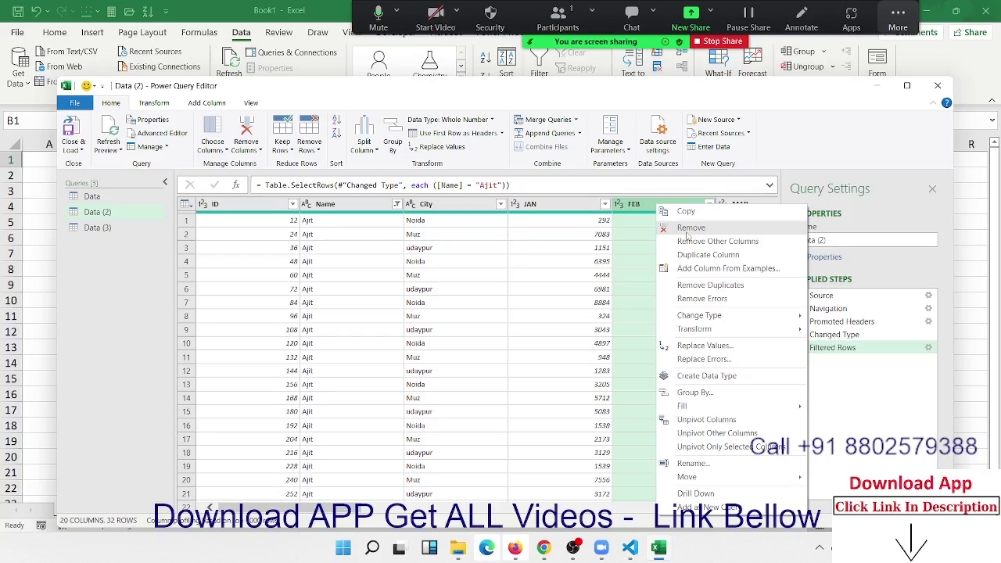
{"action": "left_click", "coordinate": [559, 247]}
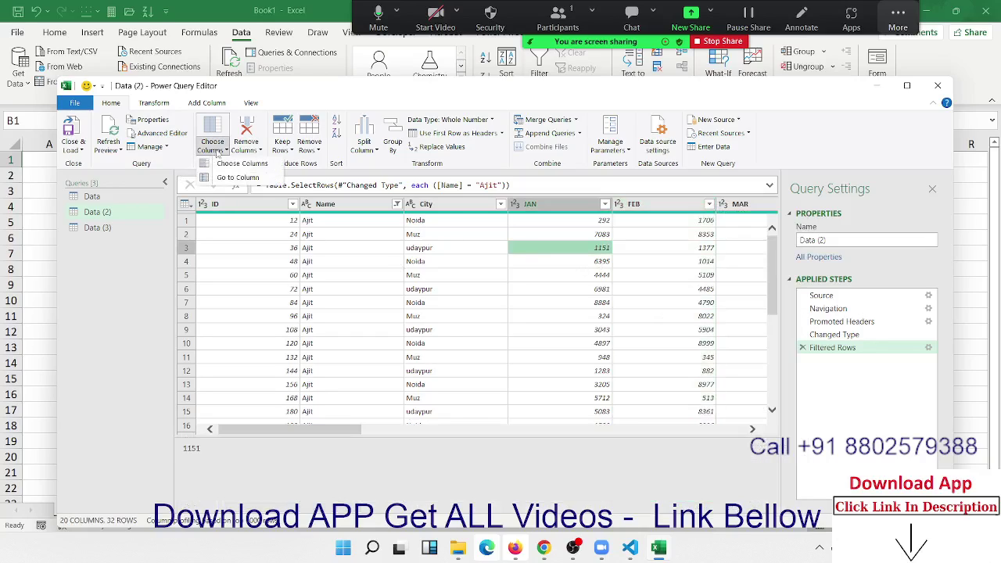
Uncheck APR, JUL and OCT in Choose Columns, leaving 17 columns
{"action": "left_click", "coordinate": [235, 163]}
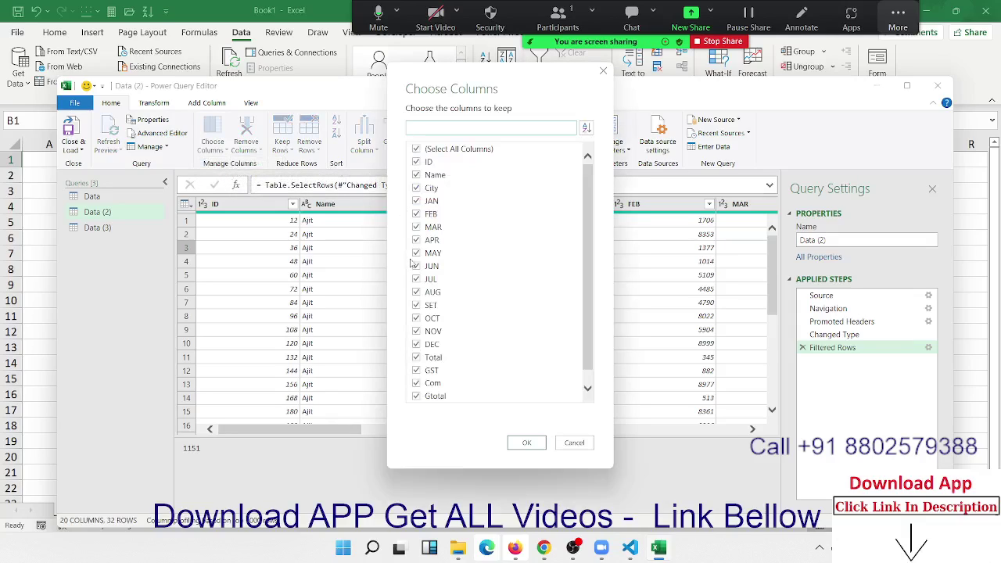
{"action": "left_click", "coordinate": [416, 241]}
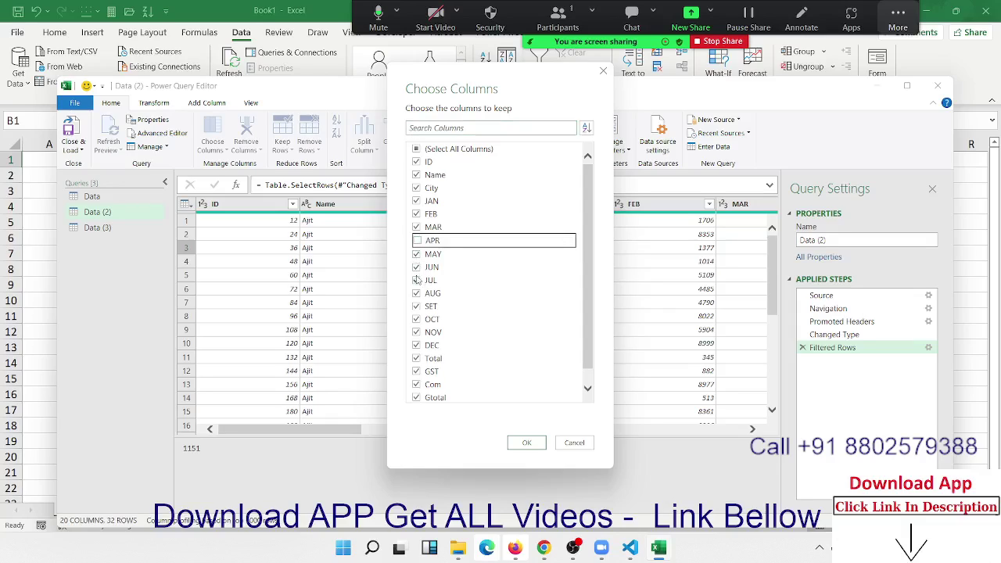
{"action": "left_click", "coordinate": [416, 282]}
{"action": "left_click", "coordinate": [417, 319]}
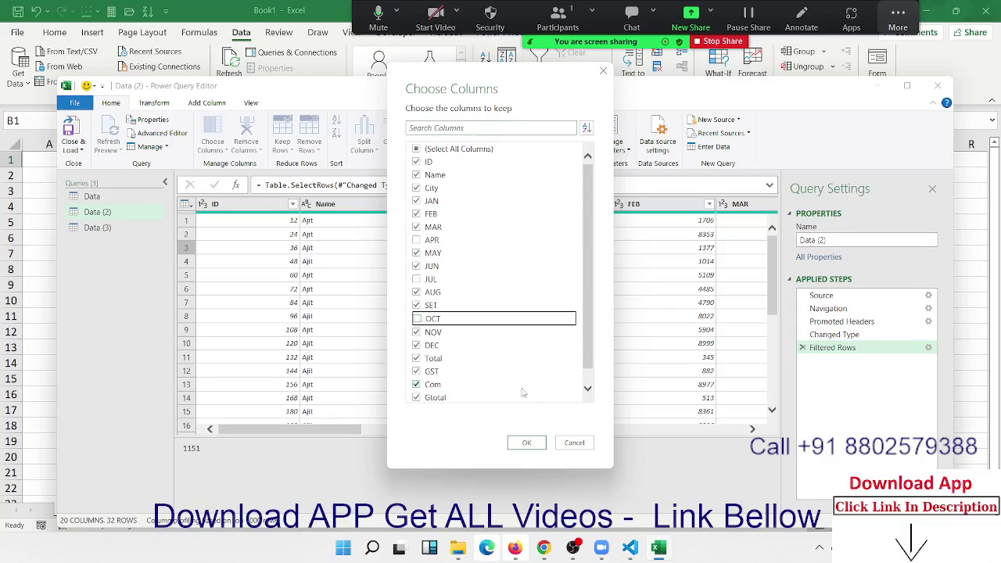
{"action": "left_click", "coordinate": [529, 444]}
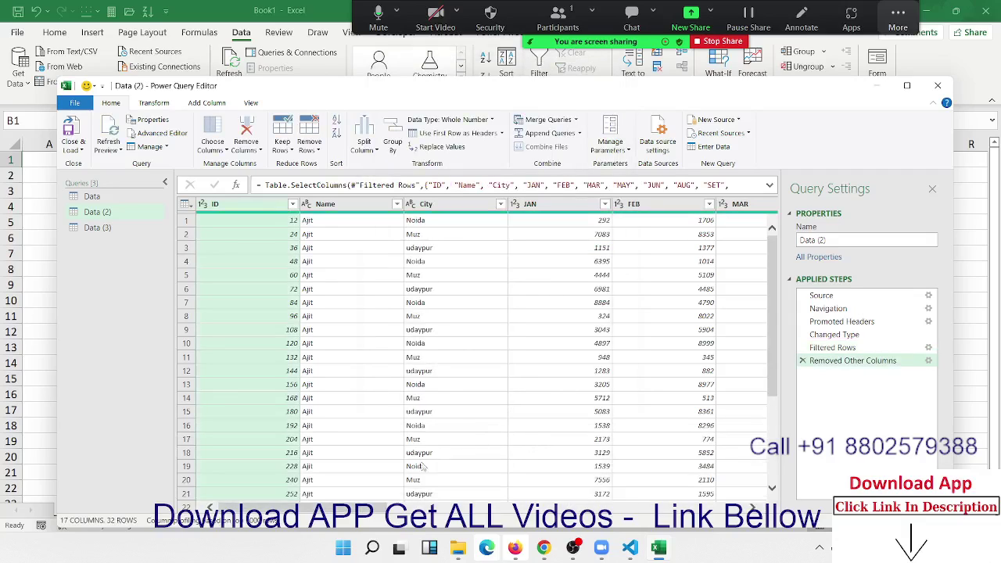
Re-check APR and OCT in Choose Columns so only JUL stays removed, giving 19 columns
{"action": "left_click_drag", "start_coordinate": [366, 509], "coordinate": [418, 510]}
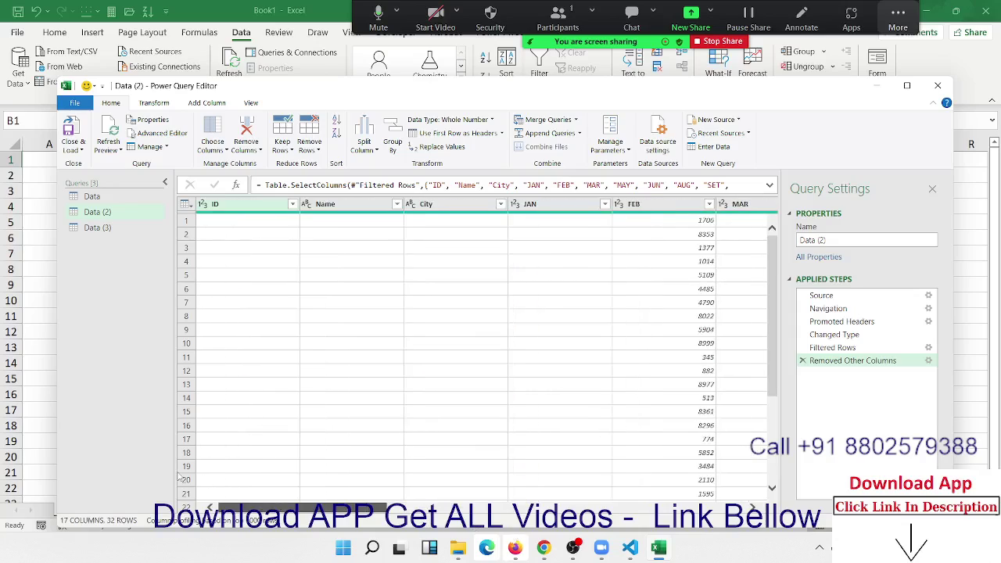
{"action": "left_click", "coordinate": [213, 147]}
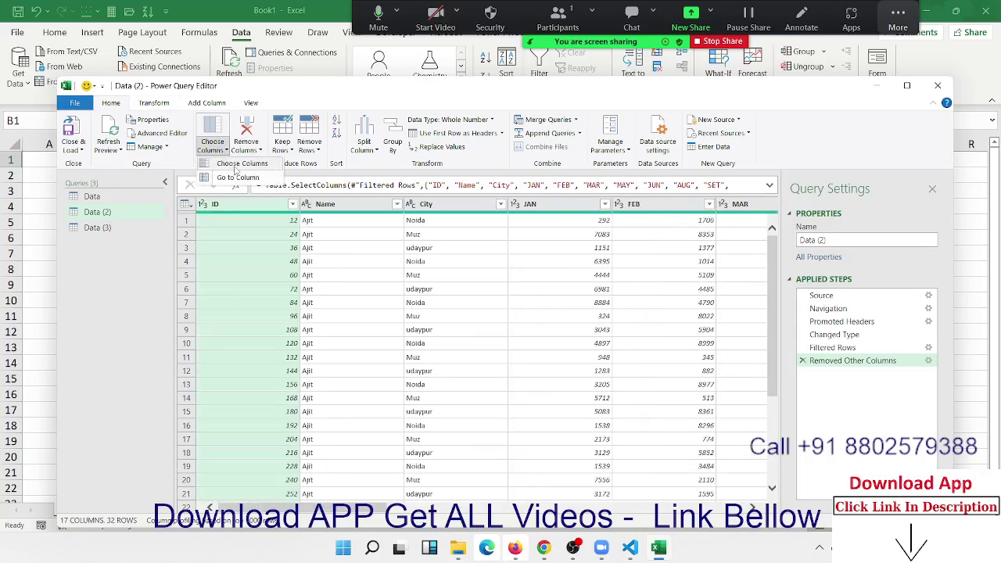
{"action": "left_click", "coordinate": [235, 165]}
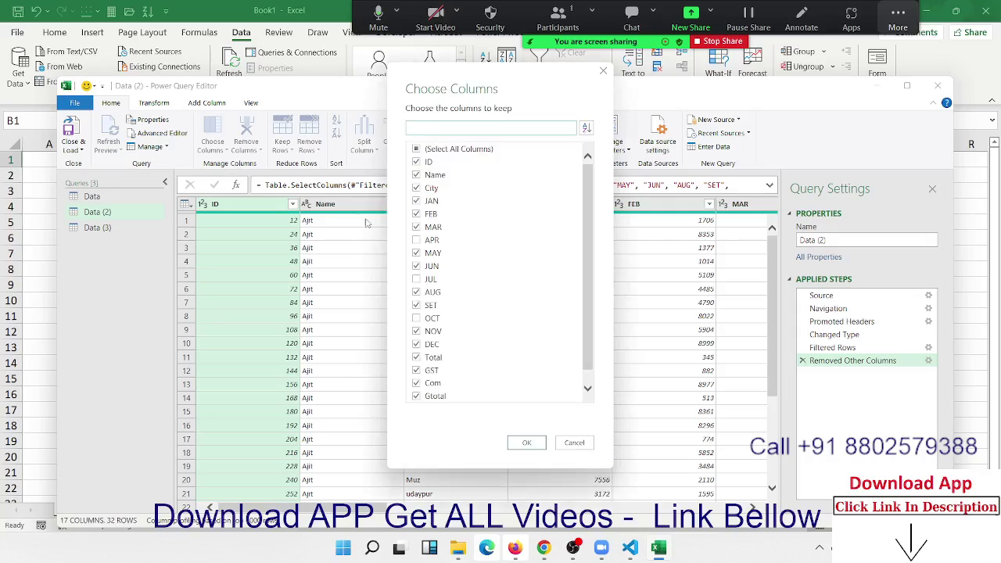
{"action": "left_click", "coordinate": [415, 240]}
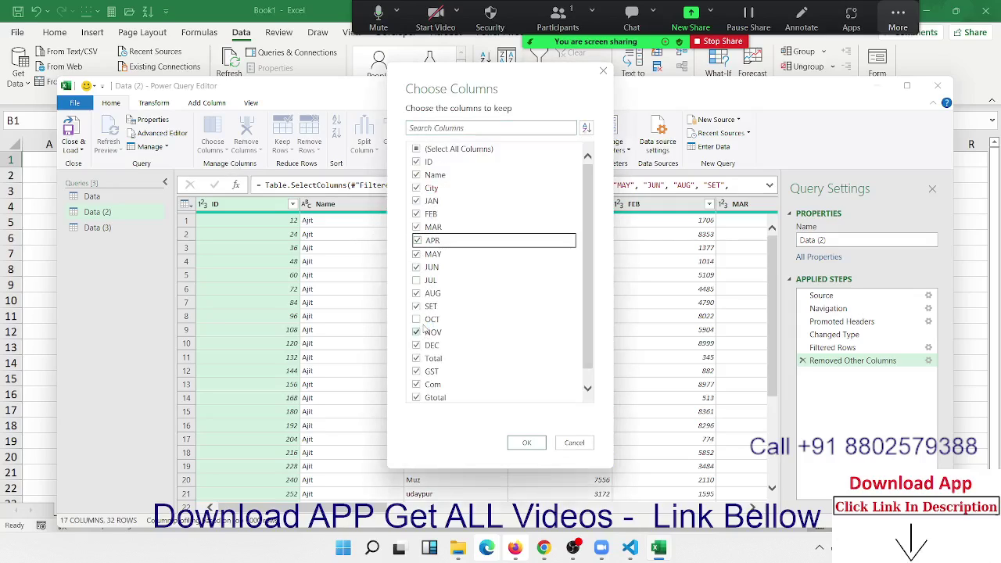
{"action": "left_click", "coordinate": [416, 319]}
{"action": "scroll", "coordinate": [430, 320], "scroll_direction": "down", "scroll_amount": 1}
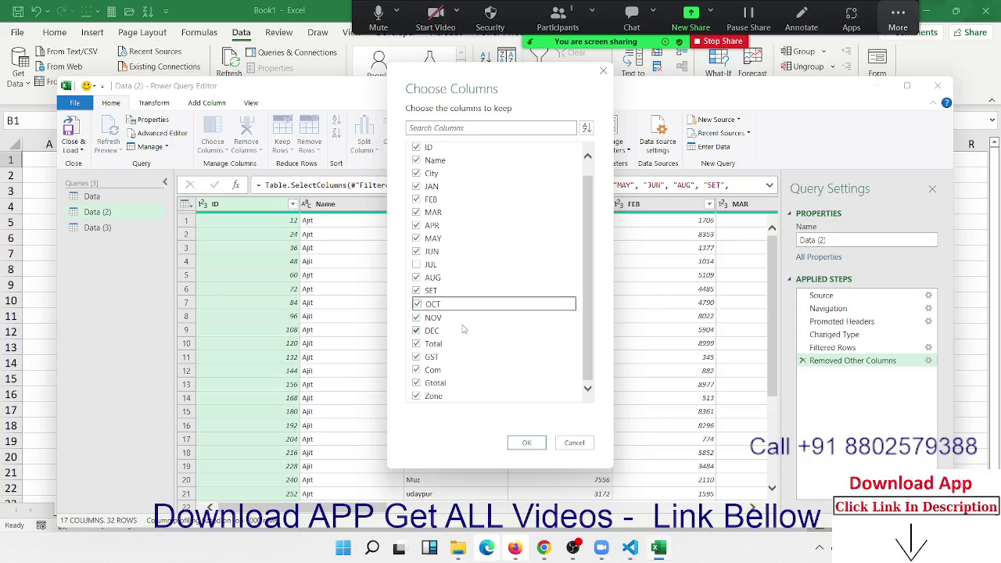
{"action": "scroll", "coordinate": [462, 329], "scroll_direction": "up", "scroll_amount": 1}
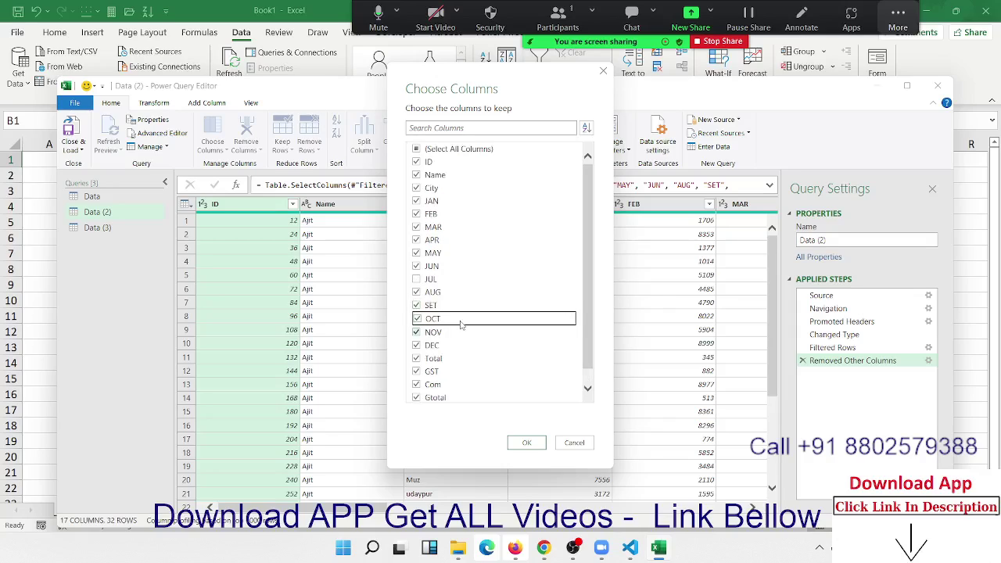
{"action": "left_click", "coordinate": [526, 442]}
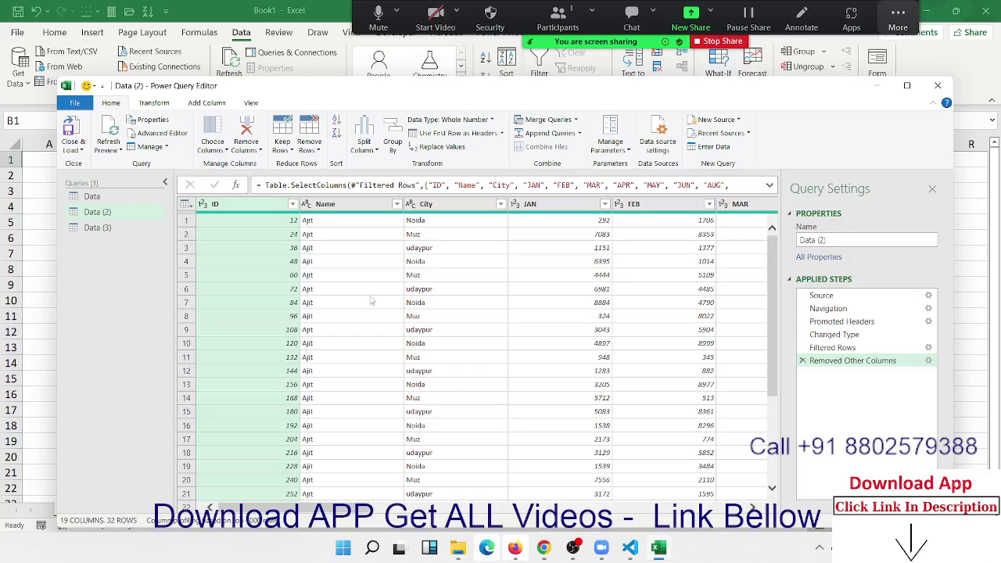
Jump to the MAR column with Go to Column
{"action": "left_click", "coordinate": [223, 151]}
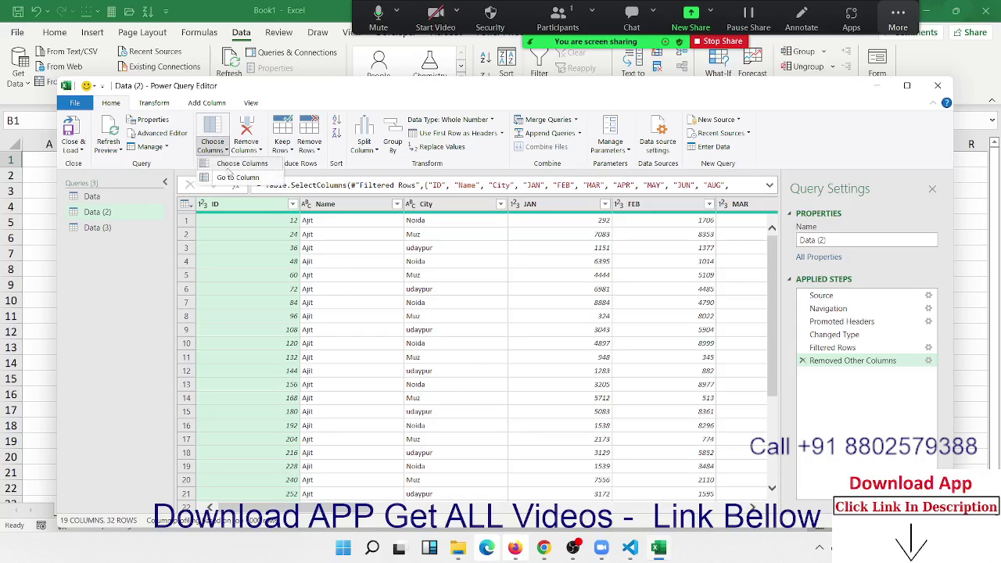
{"action": "left_click", "coordinate": [231, 180]}
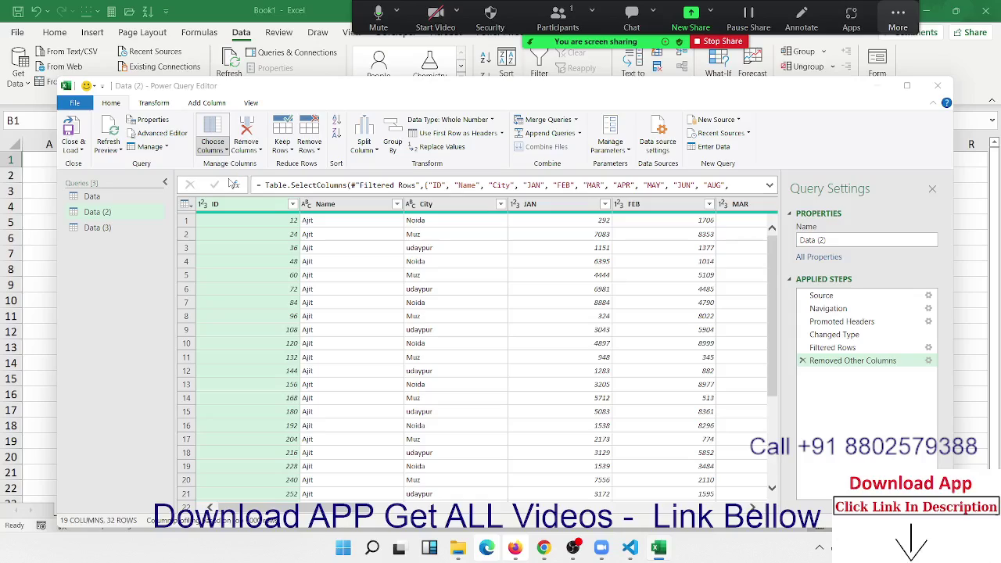
{"action": "left_click", "coordinate": [420, 141]}
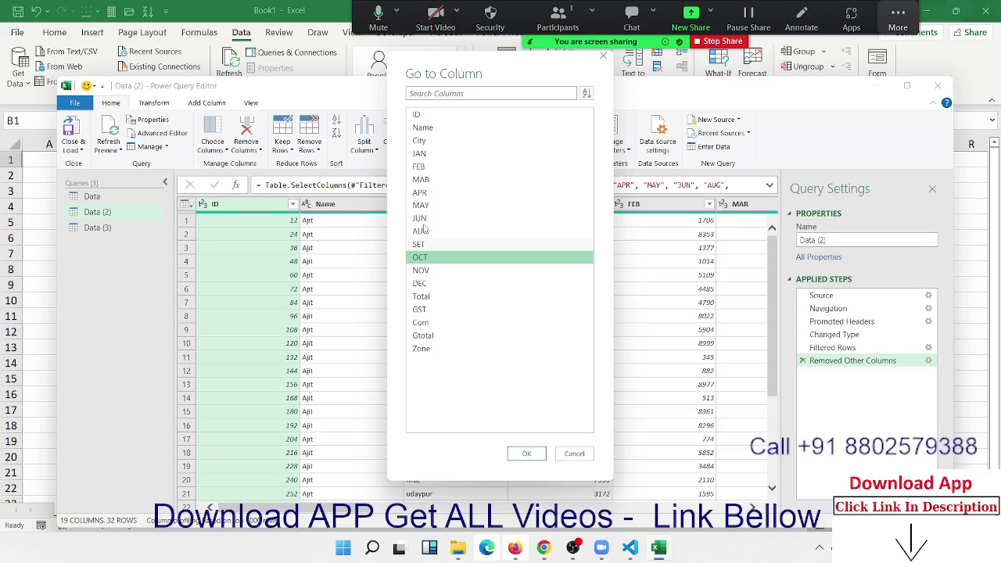
{"action": "left_click", "coordinate": [526, 454]}
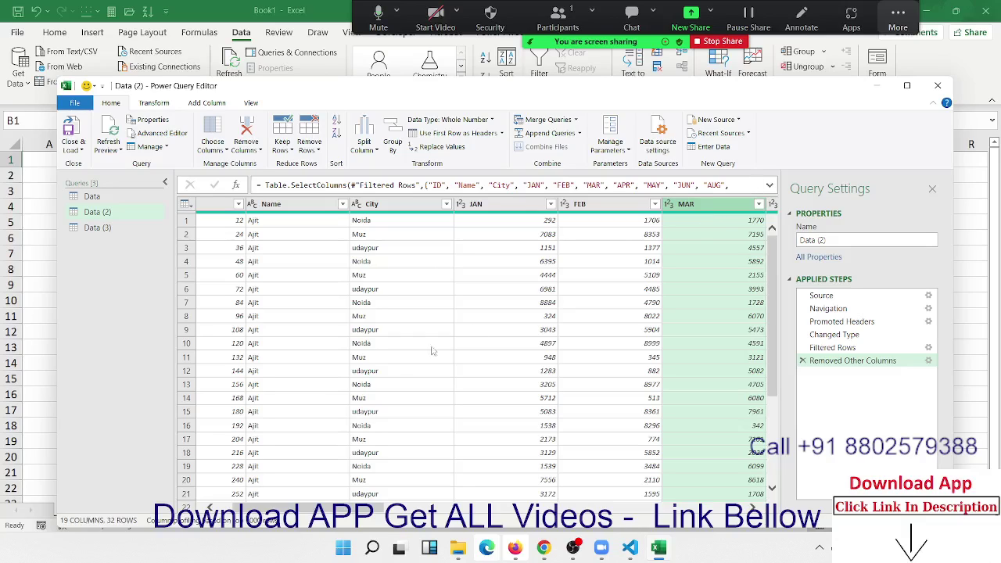
Jump to the OCT column with Go to Column
{"action": "mouse_move", "coordinate": [329, 515]}
{"action": "left_mouse_down"}
{"action": "mouse_move", "coordinate": [552, 514]}
{"action": "mouse_move", "coordinate": [696, 530]}
{"action": "mouse_move", "coordinate": [239, 502]}
{"action": "left_mouse_up"}
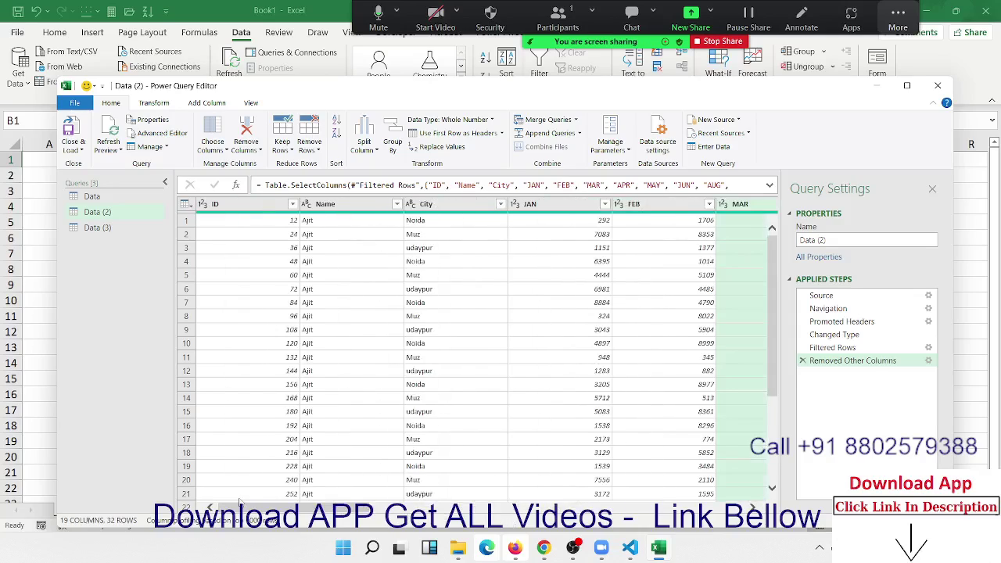
{"action": "left_click_drag", "start_coordinate": [290, 510], "coordinate": [668, 531]}
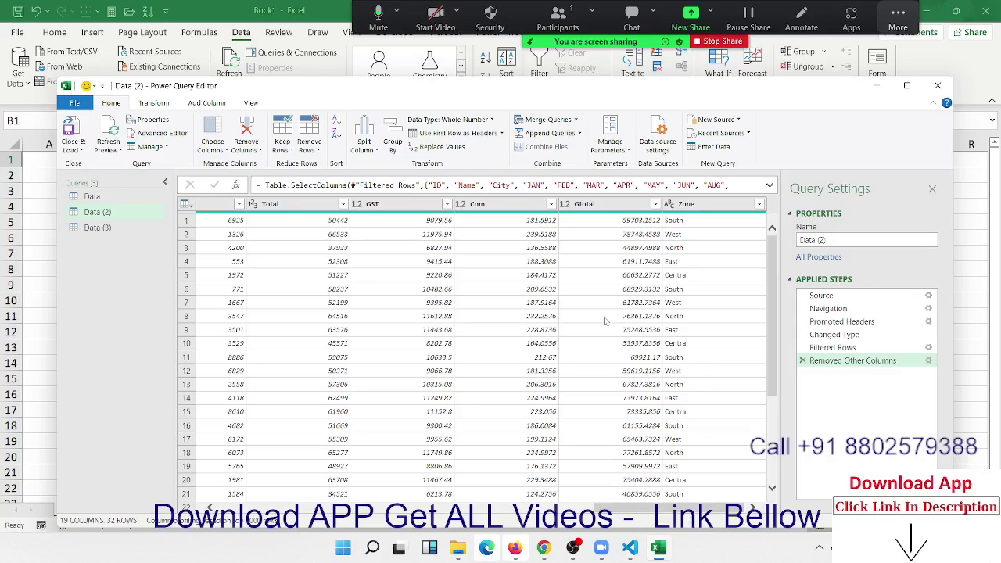
{"action": "left_click", "coordinate": [226, 152]}
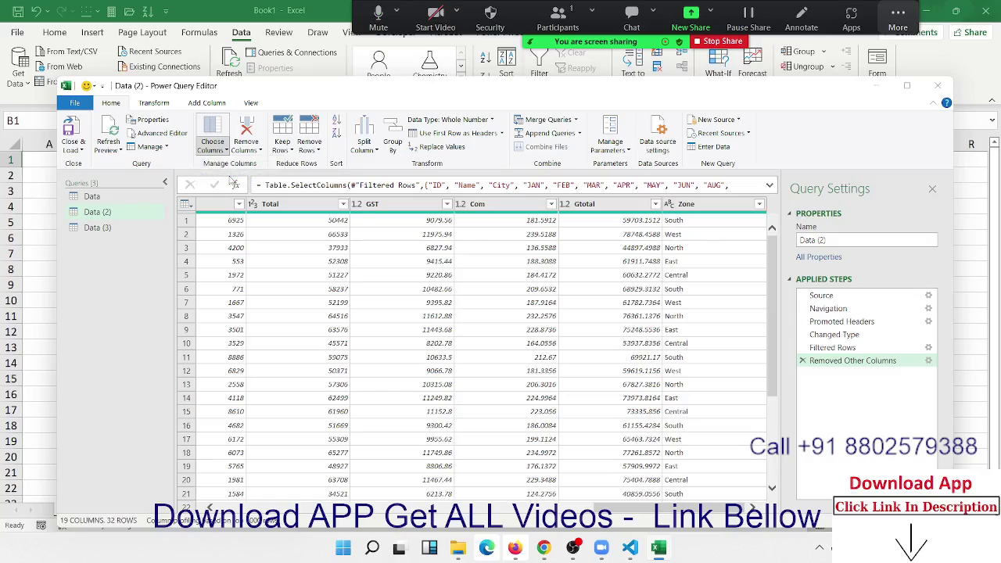
{"action": "left_click", "coordinate": [231, 177]}
{"action": "left_click", "coordinate": [425, 230]}
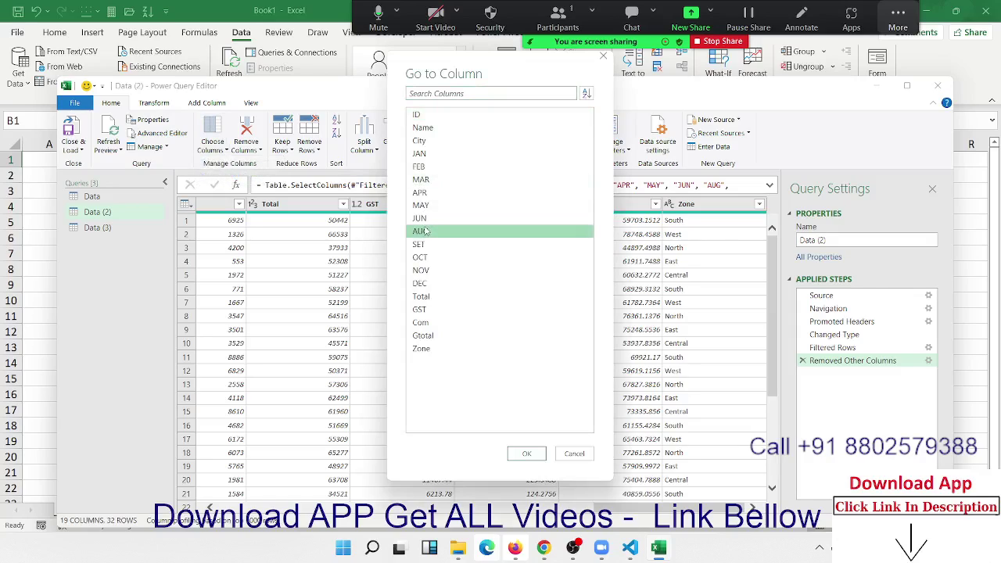
{"action": "left_click", "coordinate": [423, 244]}
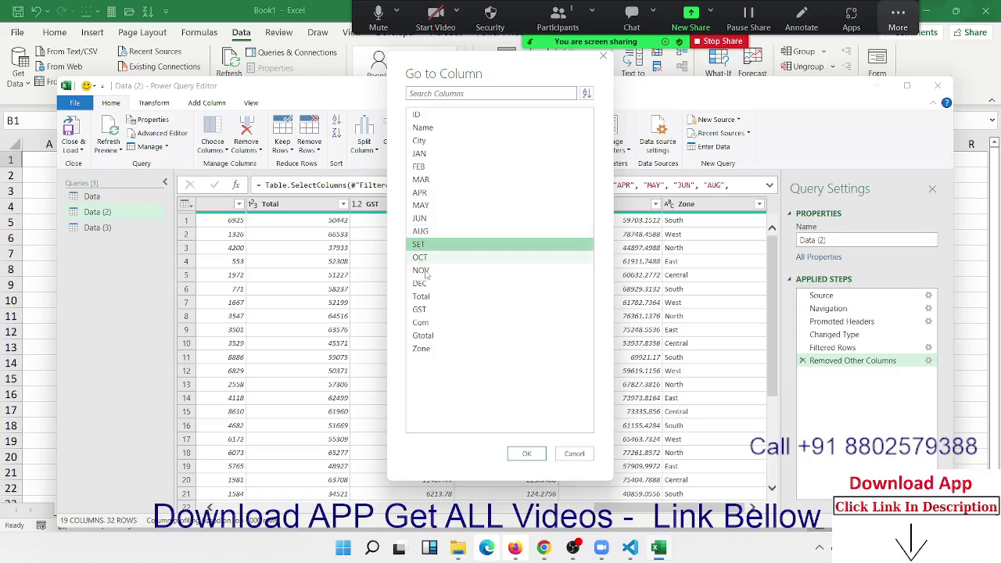
{"action": "left_click", "coordinate": [431, 289]}
{"action": "left_click", "coordinate": [436, 258]}
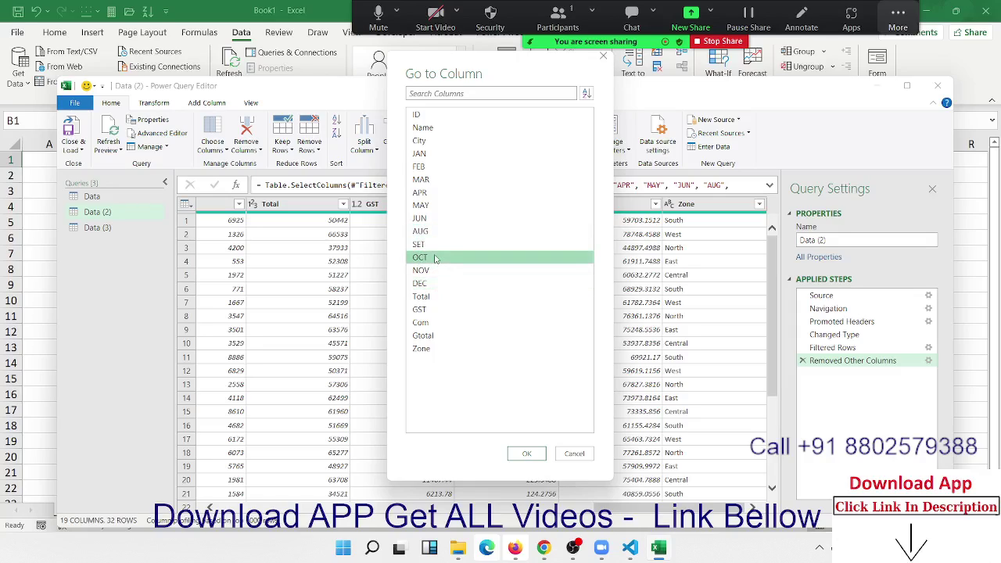
{"action": "left_click", "coordinate": [457, 92]}
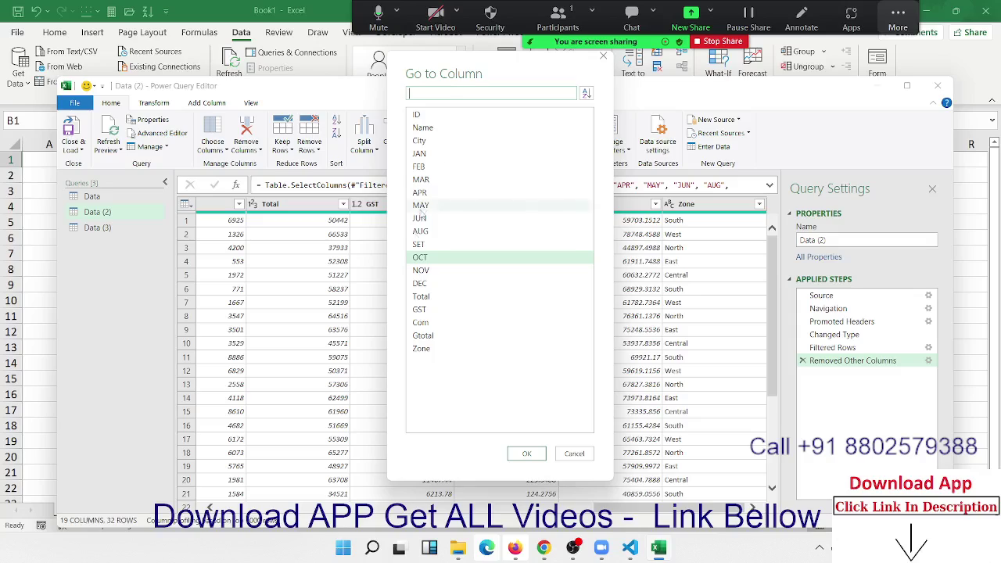
{"action": "key", "text": "Tab"}
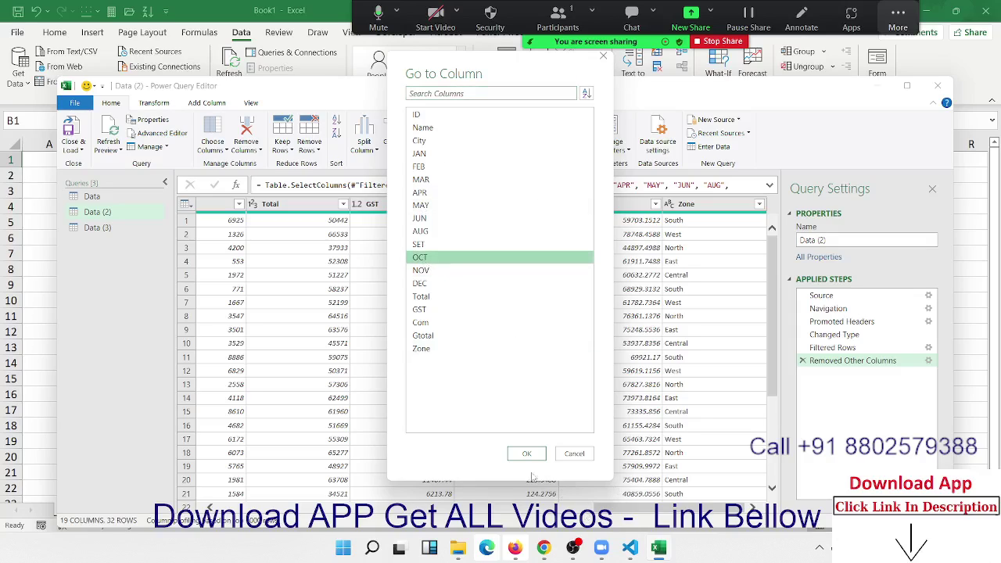
{"action": "left_click", "coordinate": [526, 453]}
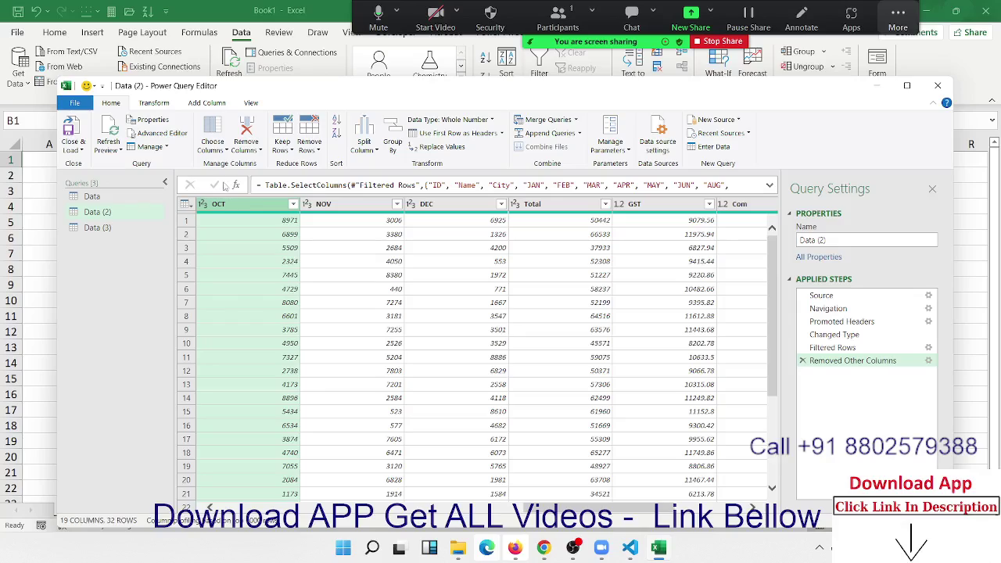
Open and close the column options, then select the NOV value in row 14
{"action": "left_click", "coordinate": [213, 149]}
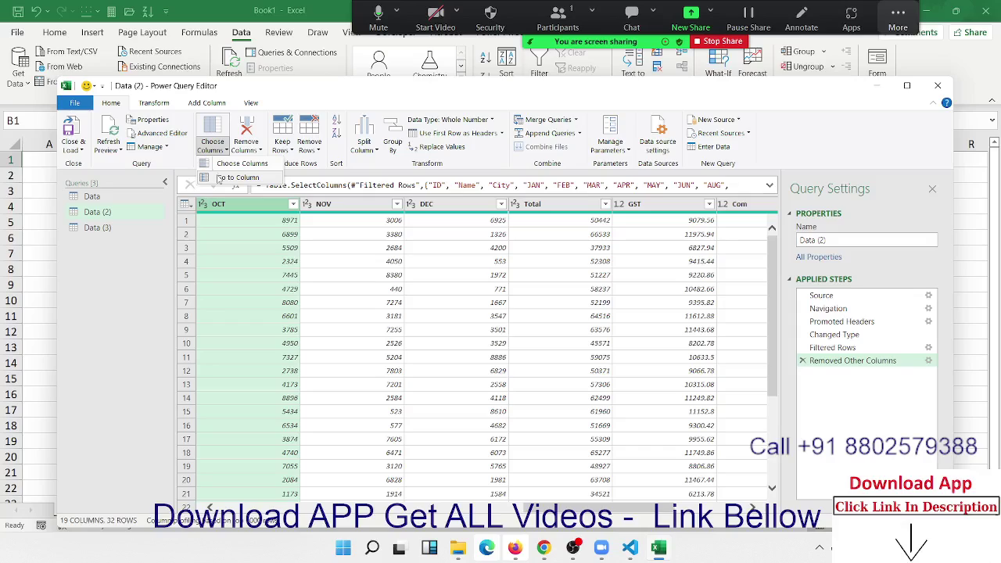
{"action": "left_click", "coordinate": [220, 179]}
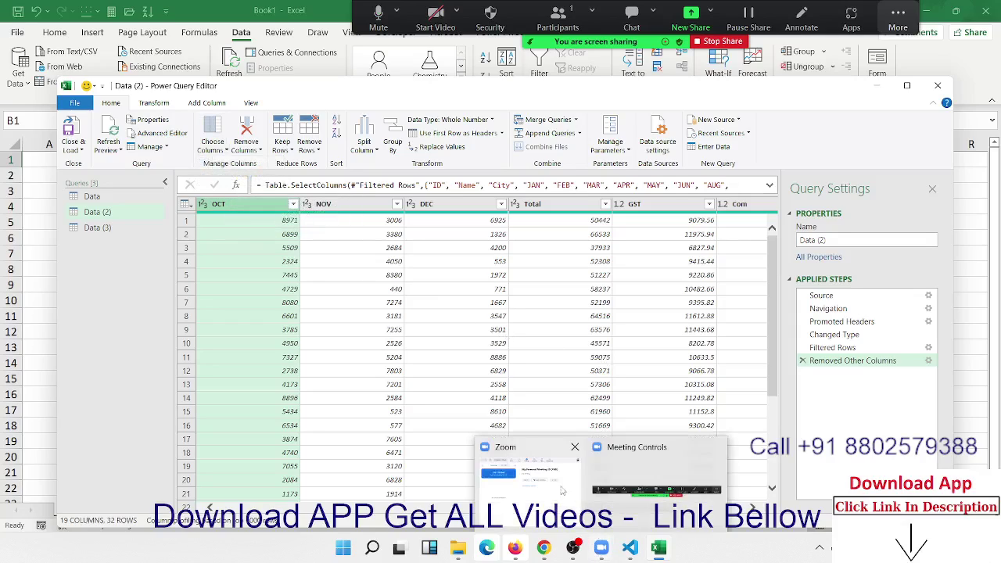
{"action": "left_click", "coordinate": [321, 397]}
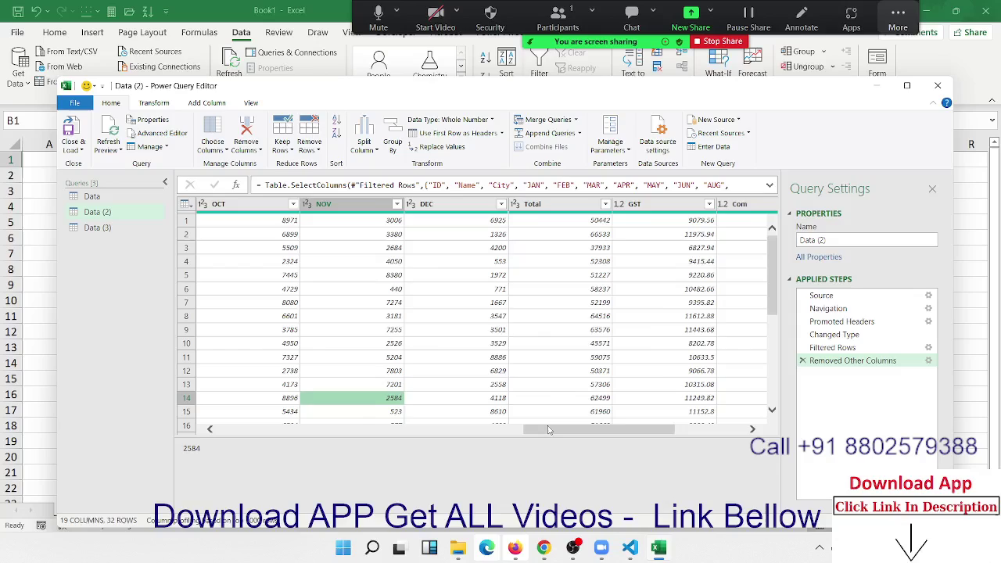
{"action": "left_click_drag", "start_coordinate": [548, 429], "coordinate": [235, 429]}
Select the City column and apply Remove Other Columns, leaving 1 column and 32 rows
{"action": "left_click", "coordinate": [307, 316]}
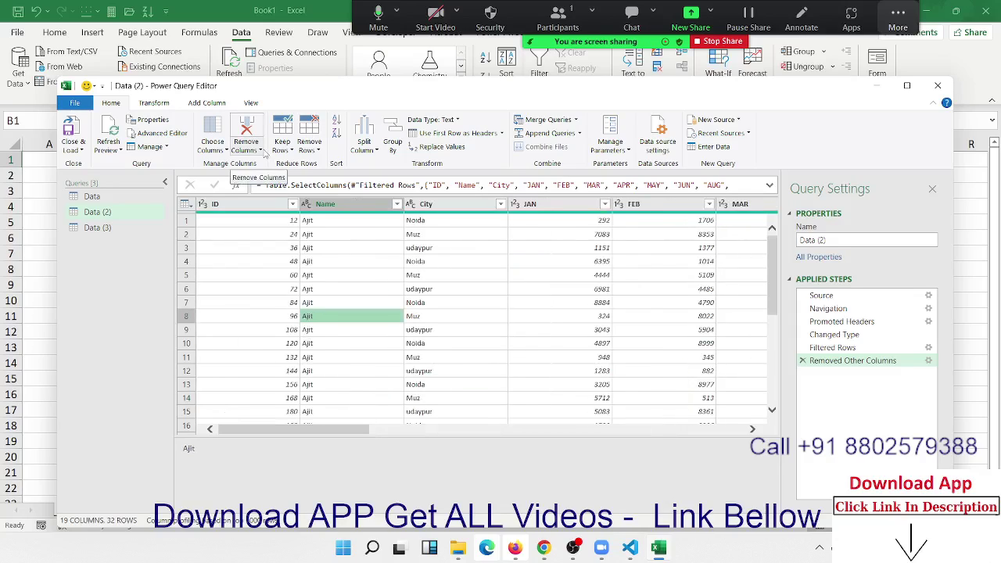
{"action": "left_click", "coordinate": [261, 150]}
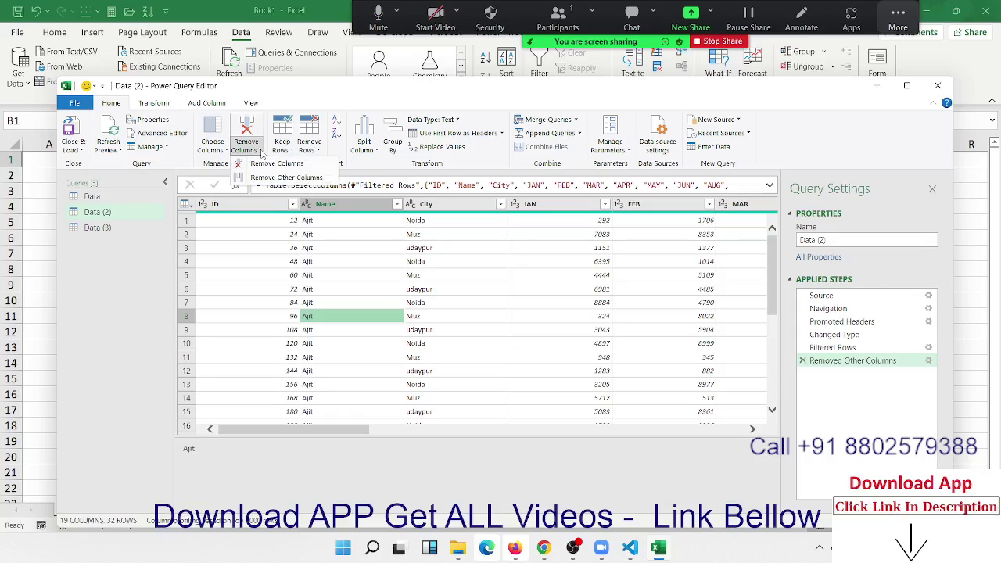
{"action": "left_click", "coordinate": [428, 205]}
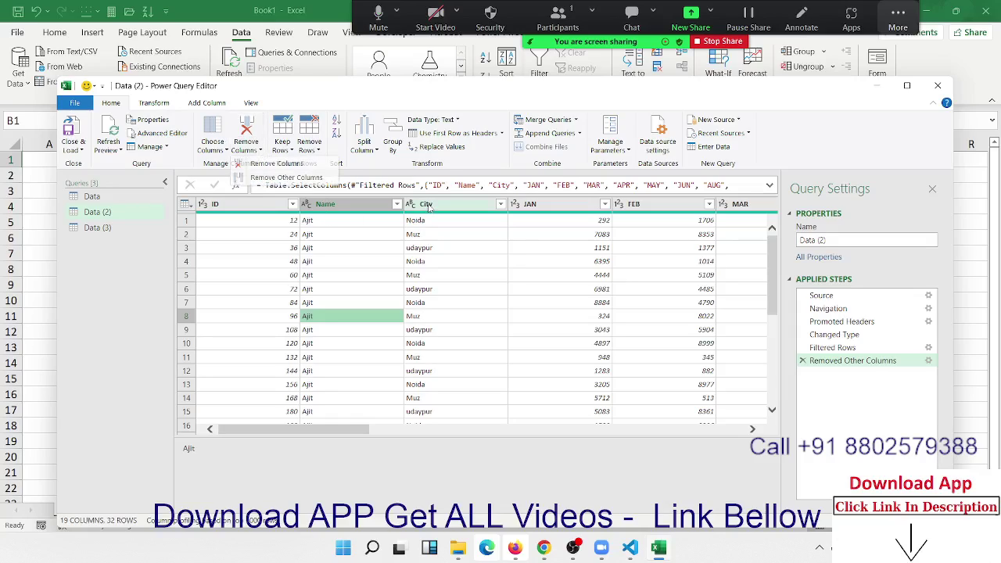
{"action": "right_click", "coordinate": [428, 207]}
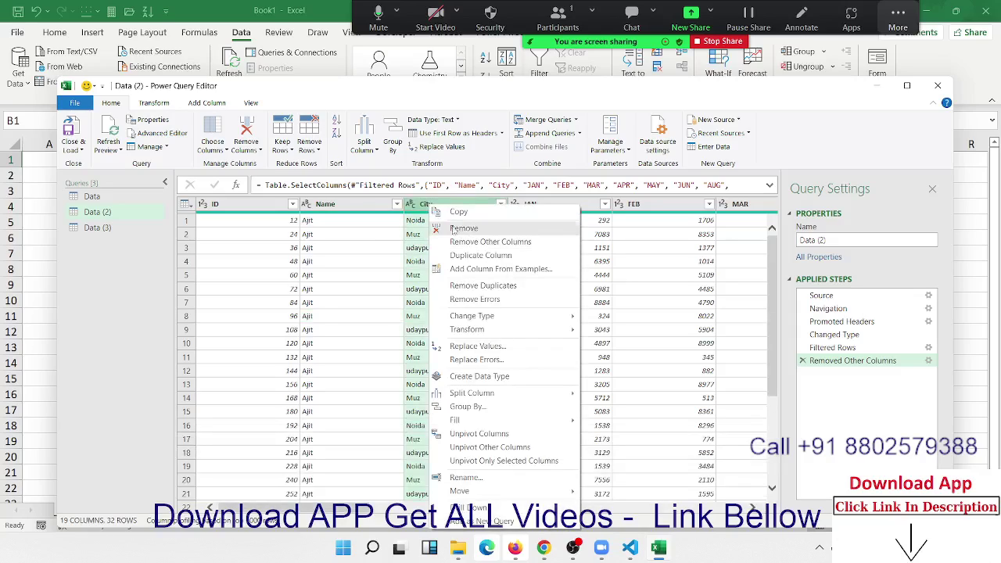
{"action": "left_click", "coordinate": [259, 151]}
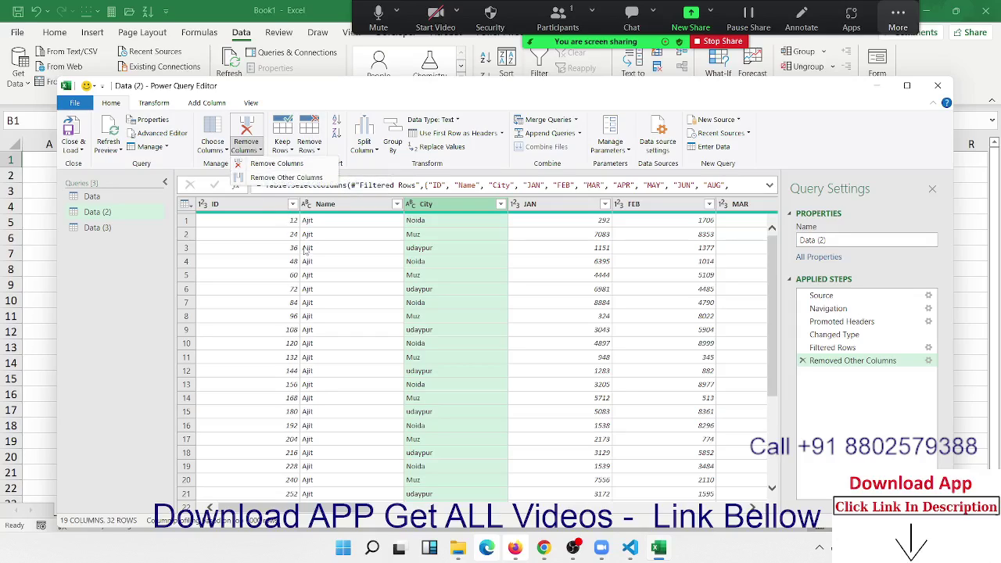
{"action": "left_click", "coordinate": [286, 178]}
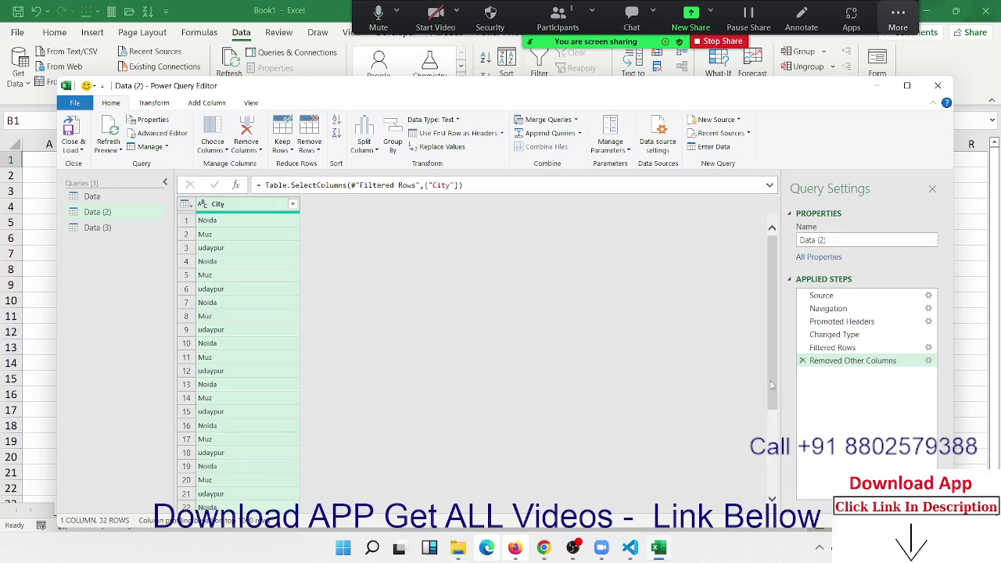
{"action": "left_click_drag", "start_coordinate": [770, 385], "coordinate": [768, 285]}
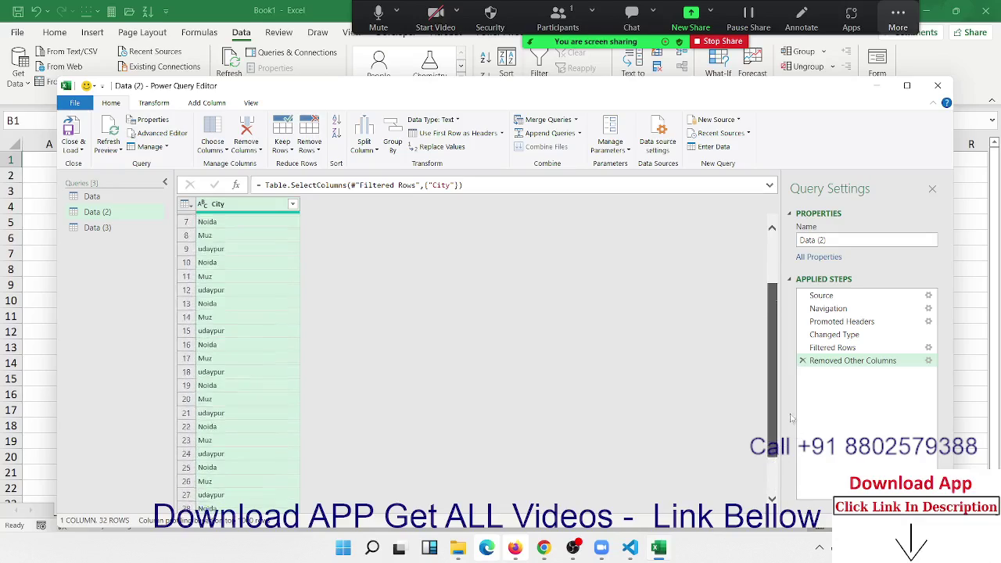
{"action": "left_click", "coordinate": [282, 234]}
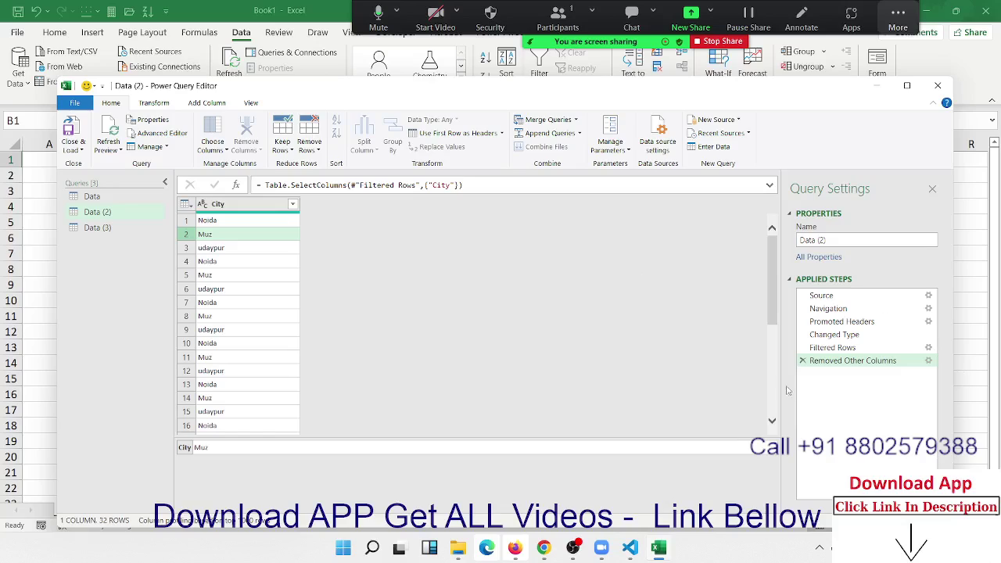
Delete the Removed Other Columns and Filtered Rows steps, restoring 20 columns and 395 rows
{"action": "left_click", "coordinate": [803, 361]}
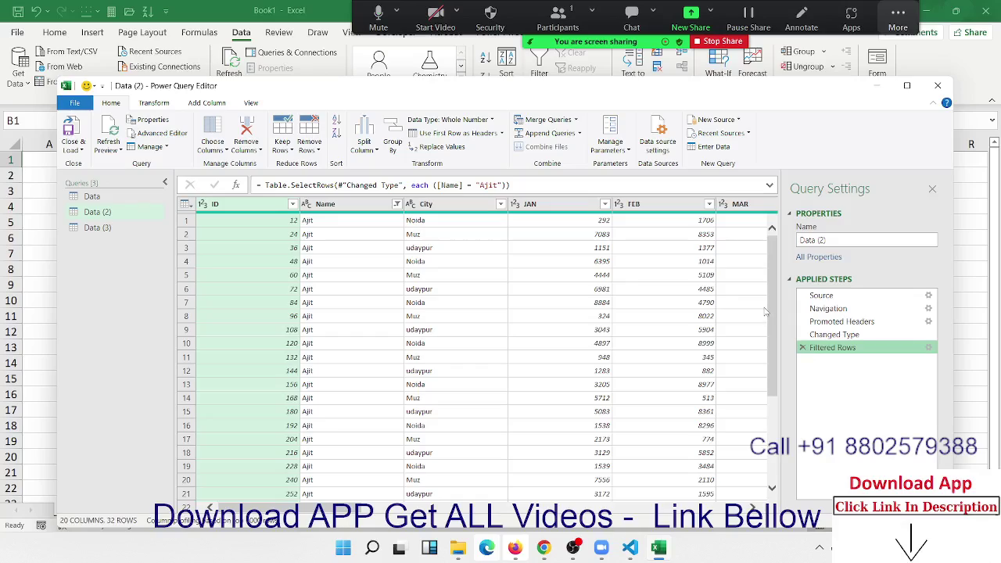
{"action": "left_click", "coordinate": [801, 349]}
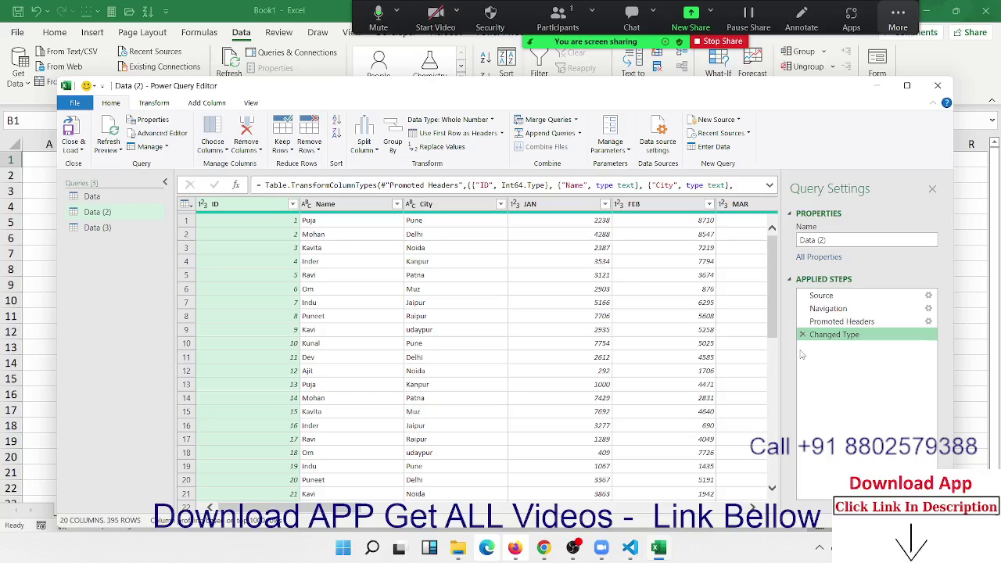
{"action": "left_click", "coordinate": [500, 302]}
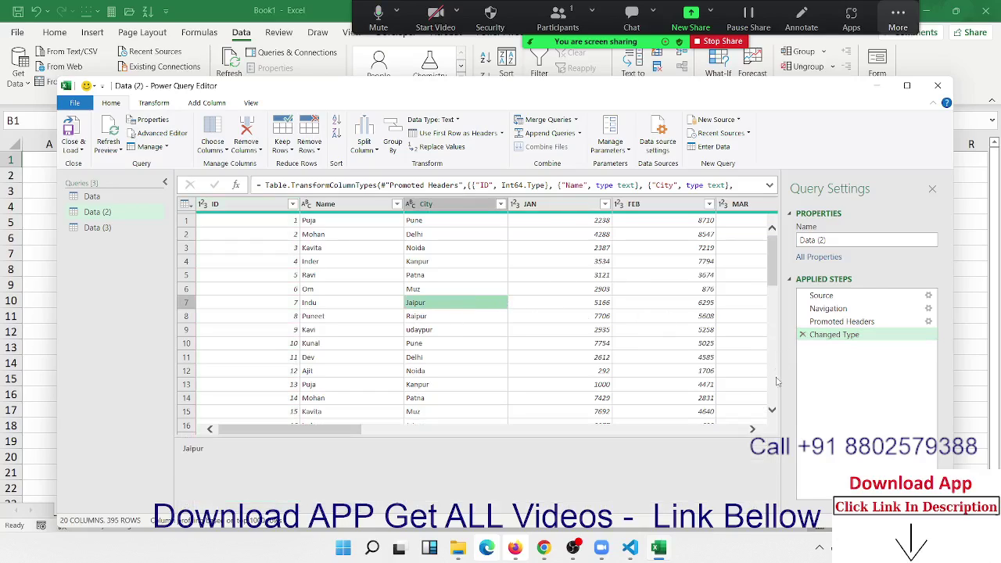
{"action": "left_click", "coordinate": [357, 249]}
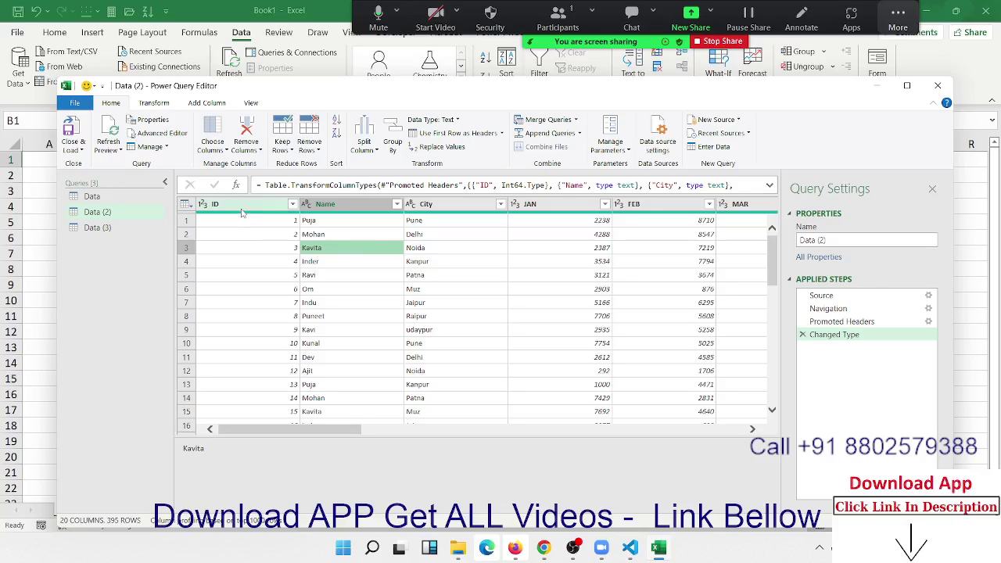
Drag ID past Name, then Name back after ID, creating a Reordered Columns step
{"action": "mouse_move", "coordinate": [242, 210]}
{"action": "left_mouse_down"}
{"action": "mouse_move", "coordinate": [419, 217]}
{"action": "mouse_move", "coordinate": [406, 217]}
{"action": "left_mouse_up"}
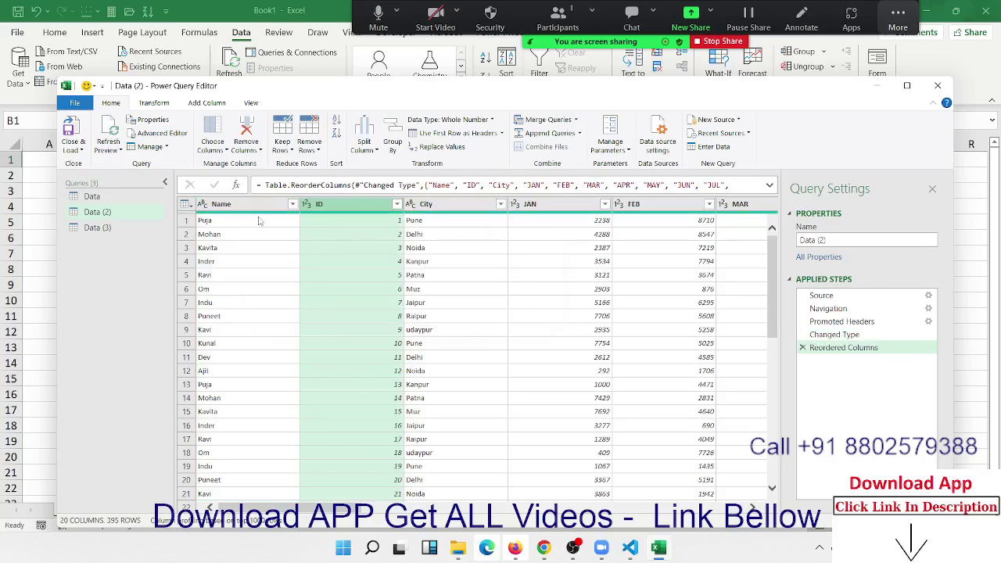
{"action": "left_click", "coordinate": [245, 219]}
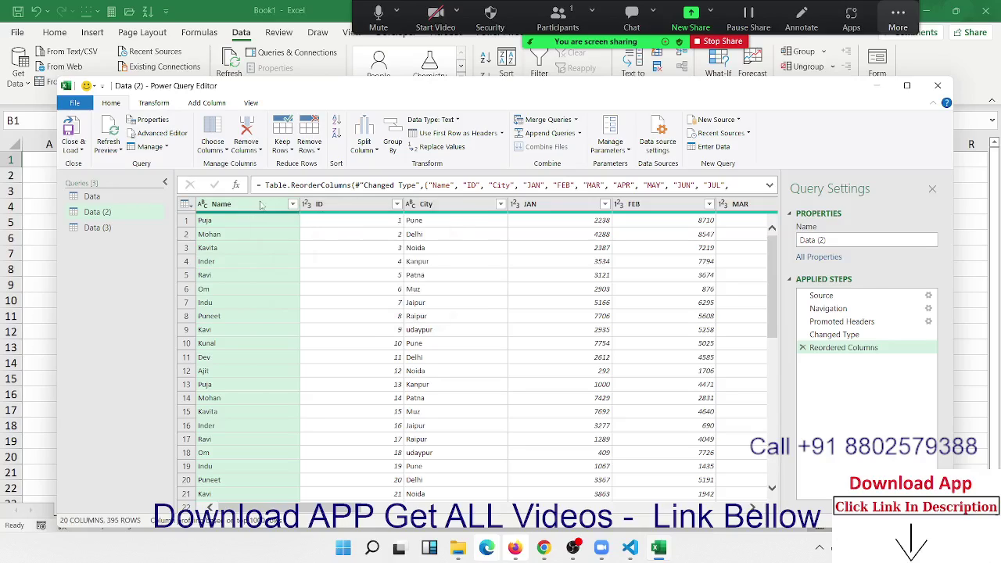
{"action": "left_click_drag", "start_coordinate": [249, 205], "coordinate": [364, 206]}
{"action": "left_click_drag", "start_coordinate": [209, 207], "coordinate": [431, 209]}
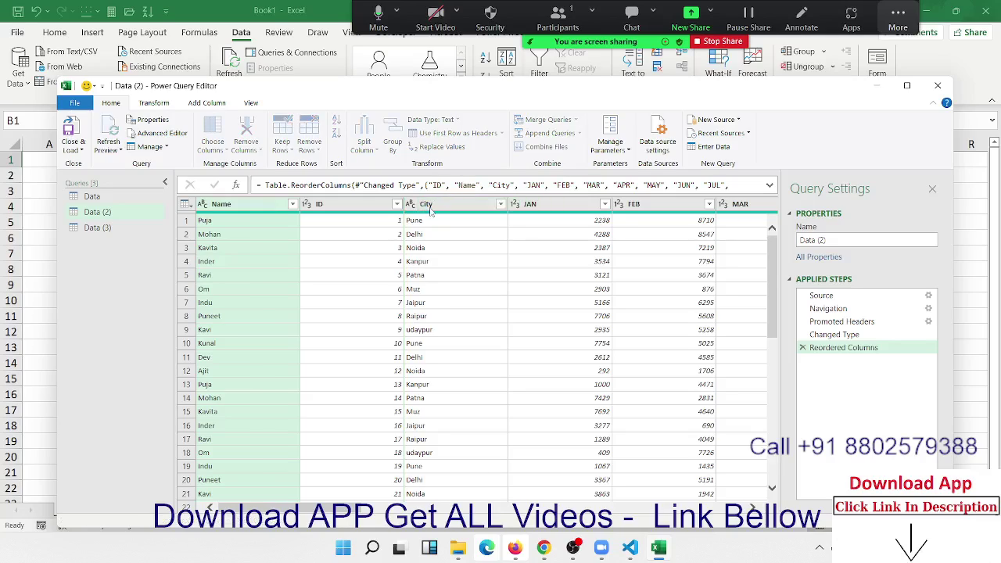
{"action": "left_click", "coordinate": [261, 204]}
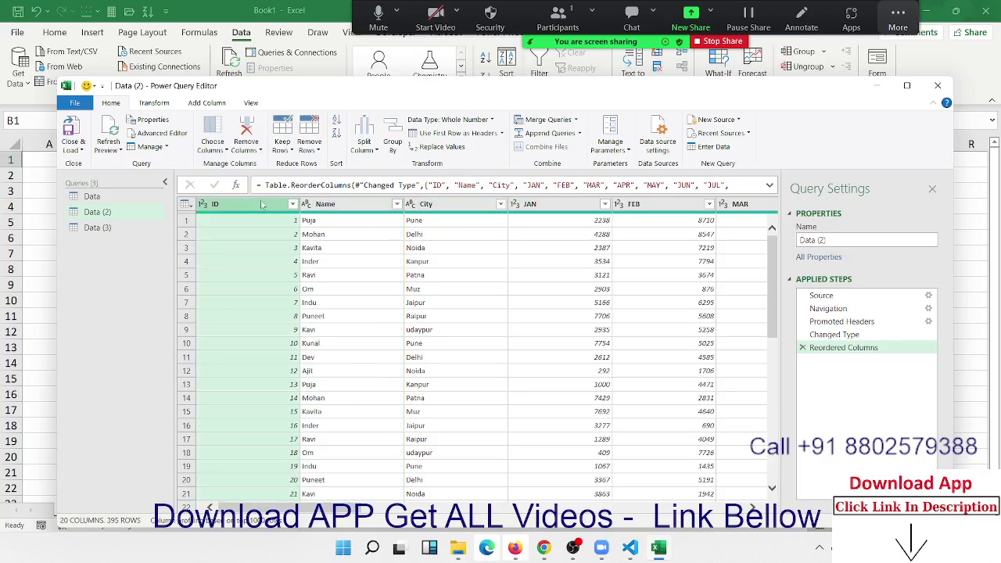
{"action": "left_click", "coordinate": [460, 207], "text": "shift"}
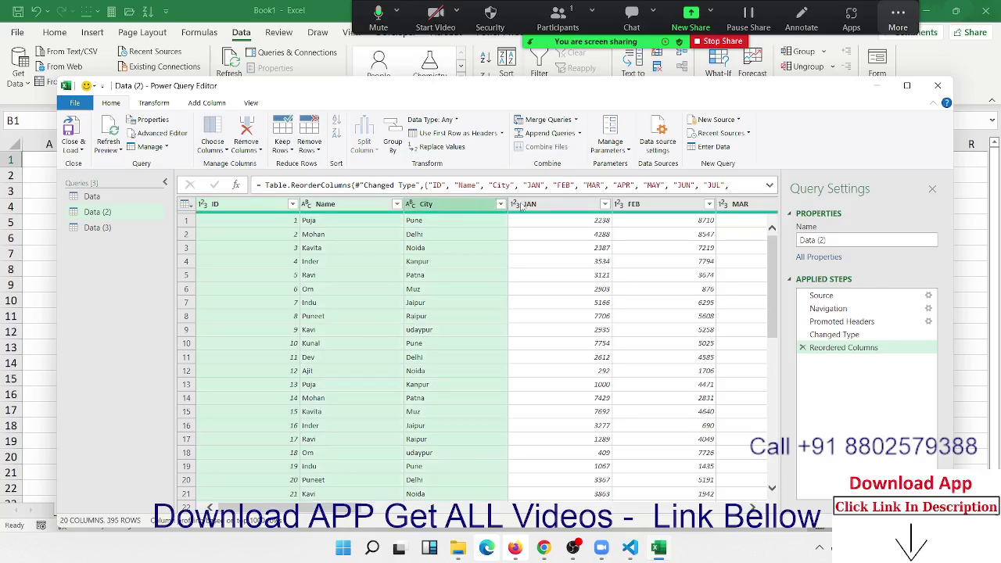
{"action": "left_click", "coordinate": [539, 206], "text": "shift"}
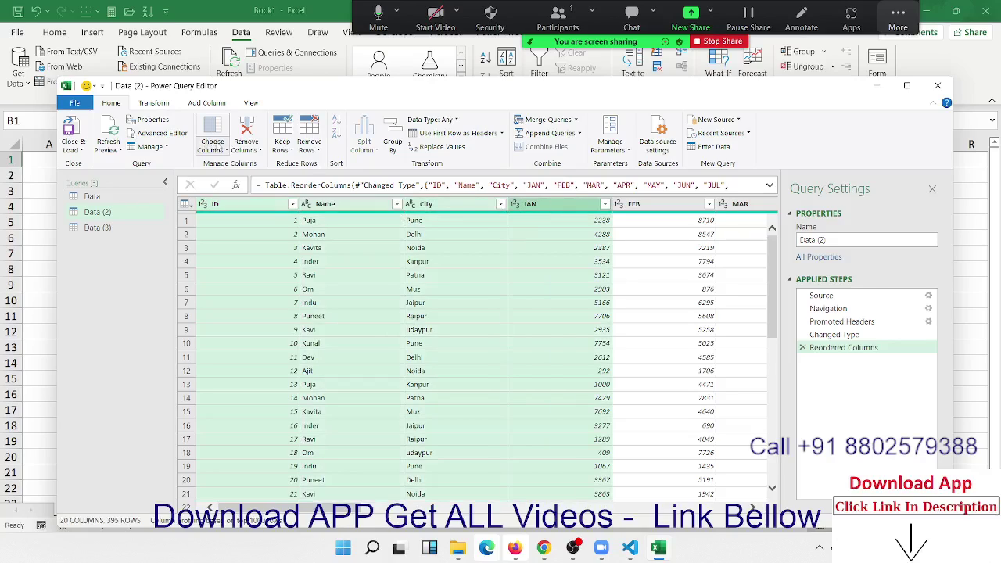
{"action": "left_click", "coordinate": [246, 149]}
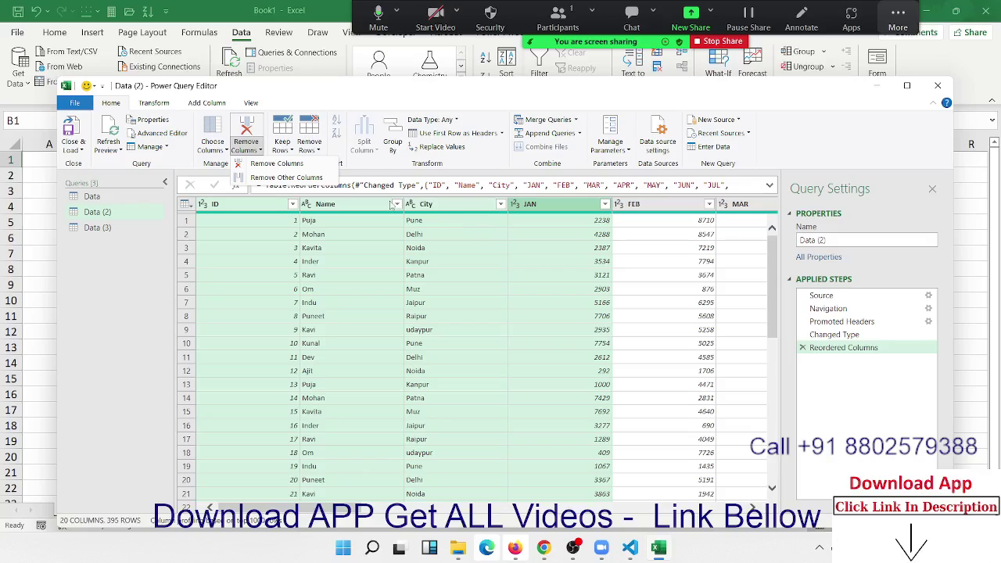
{"action": "left_click", "coordinate": [310, 180]}
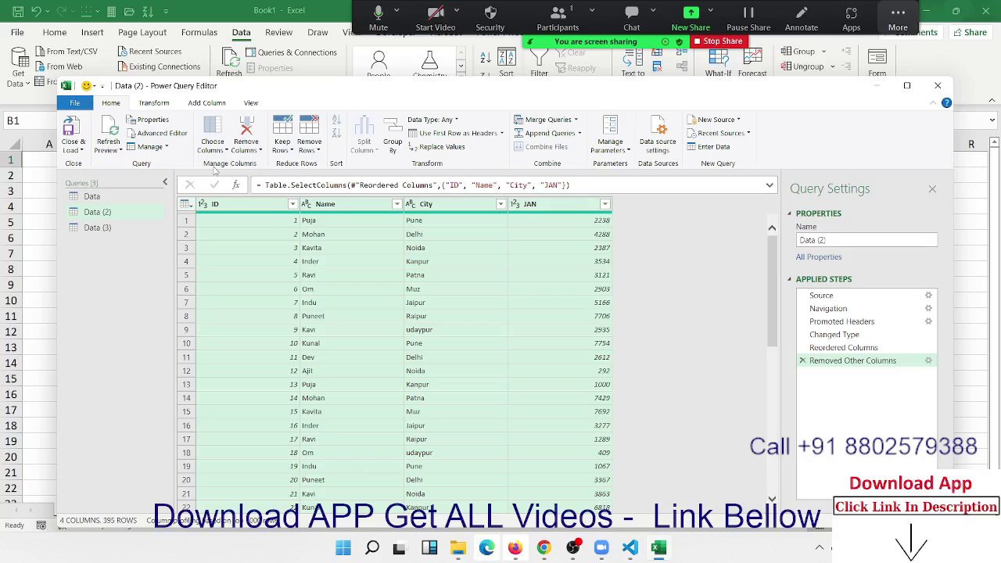
{"action": "left_click", "coordinate": [802, 362]}
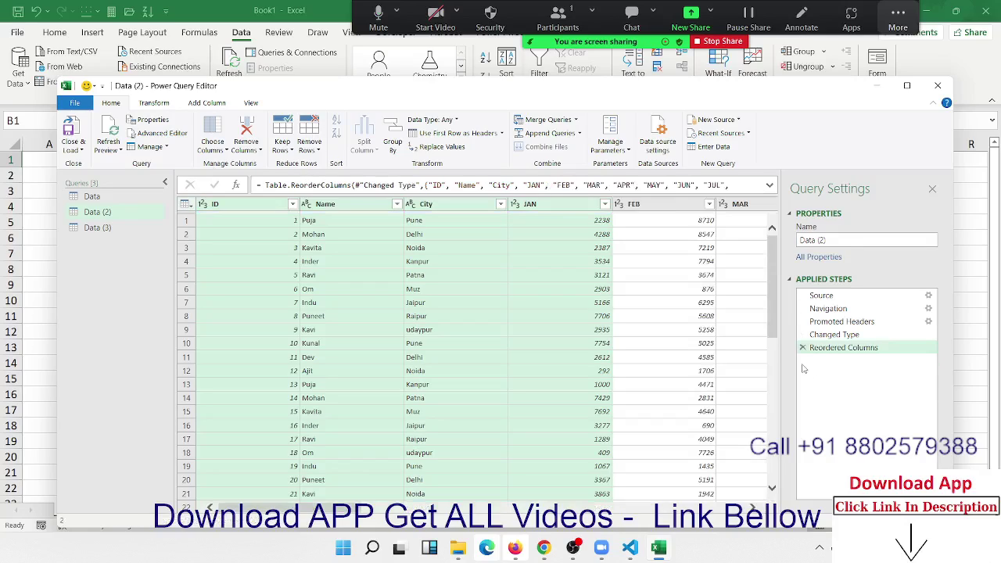
{"action": "left_click", "coordinate": [311, 277]}
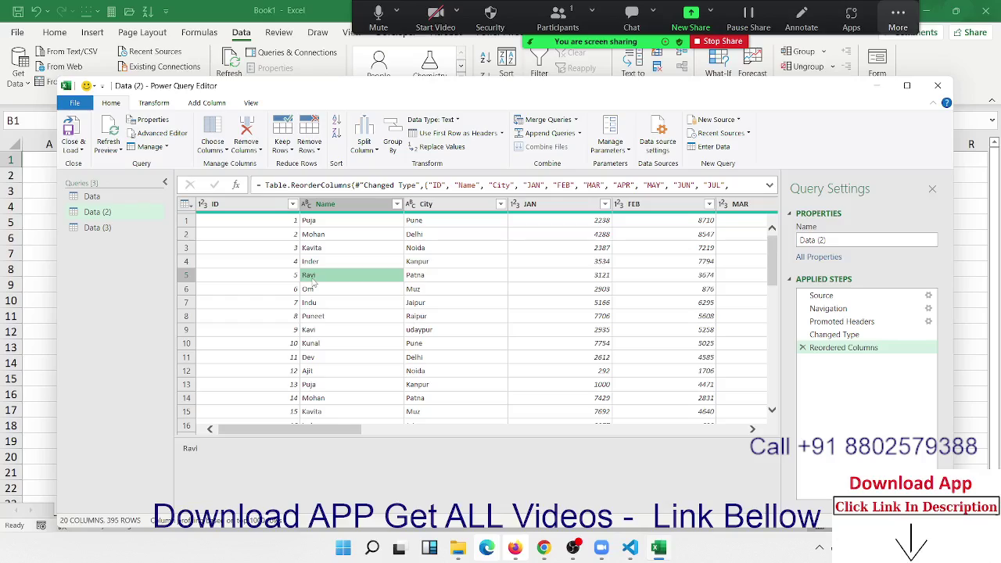
Keep only rows with duplicate IDs, leaving 140 rows
{"action": "left_click", "coordinate": [275, 263]}
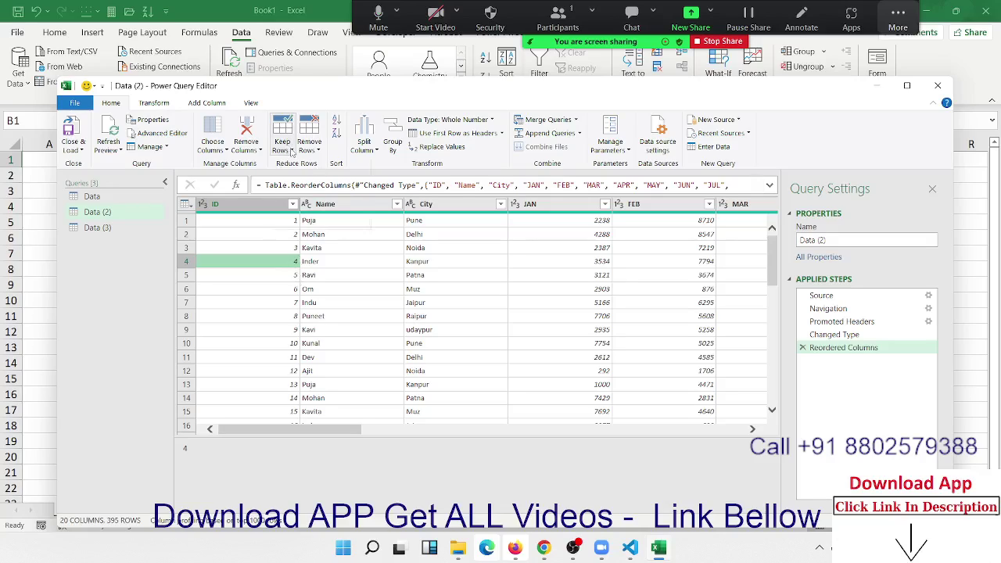
{"action": "left_click", "coordinate": [288, 148]}
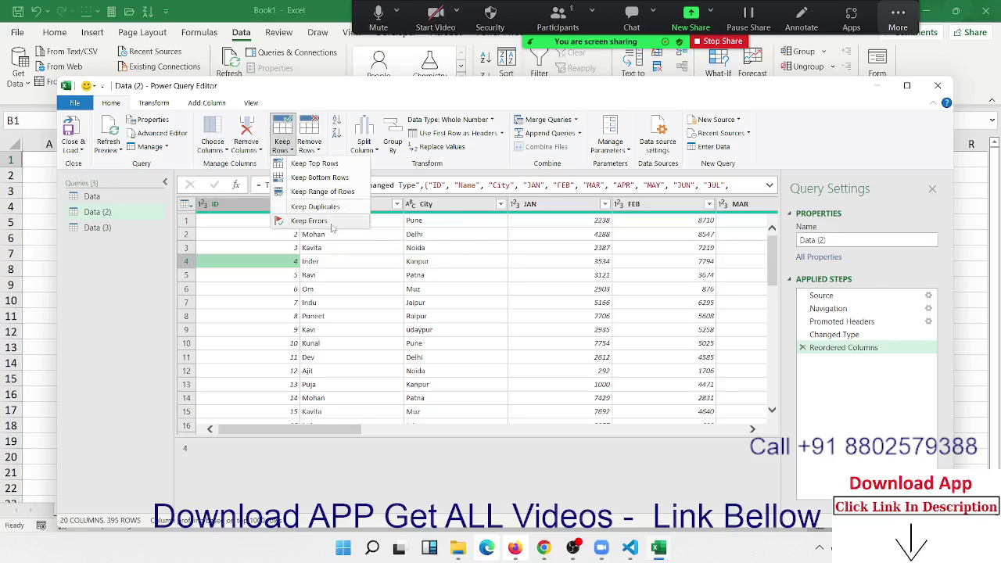
{"action": "left_click", "coordinate": [290, 209]}
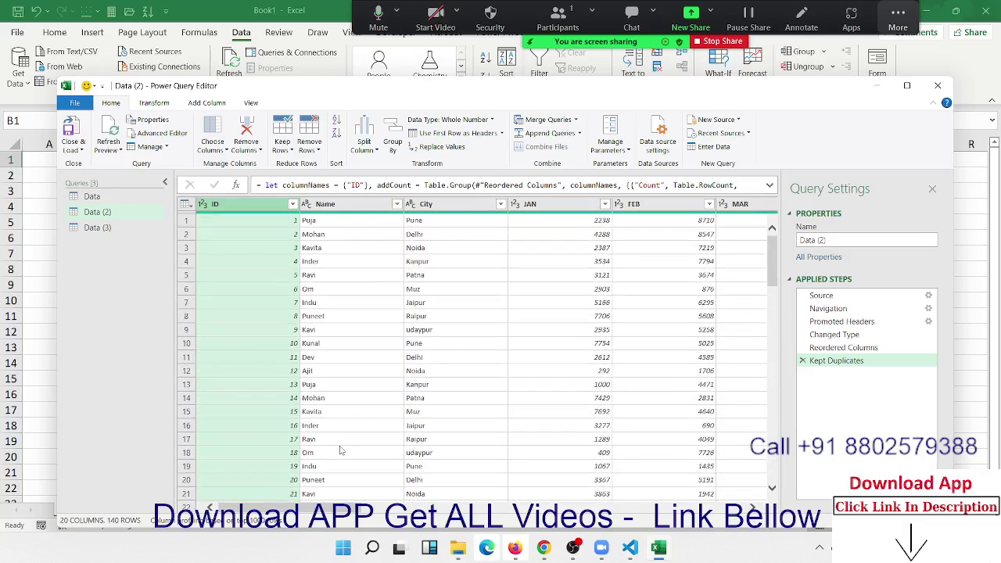
Keep only rows with duplicate Name values as a Kept Duplicates1 step
{"action": "left_click", "coordinate": [374, 330]}
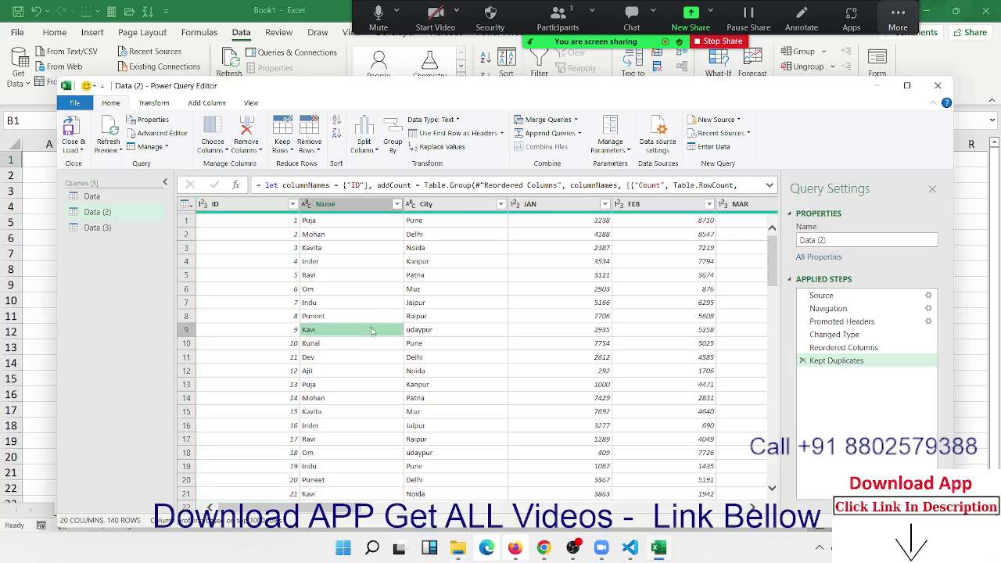
{"action": "left_click", "coordinate": [341, 225]}
{"action": "left_click", "coordinate": [336, 204]}
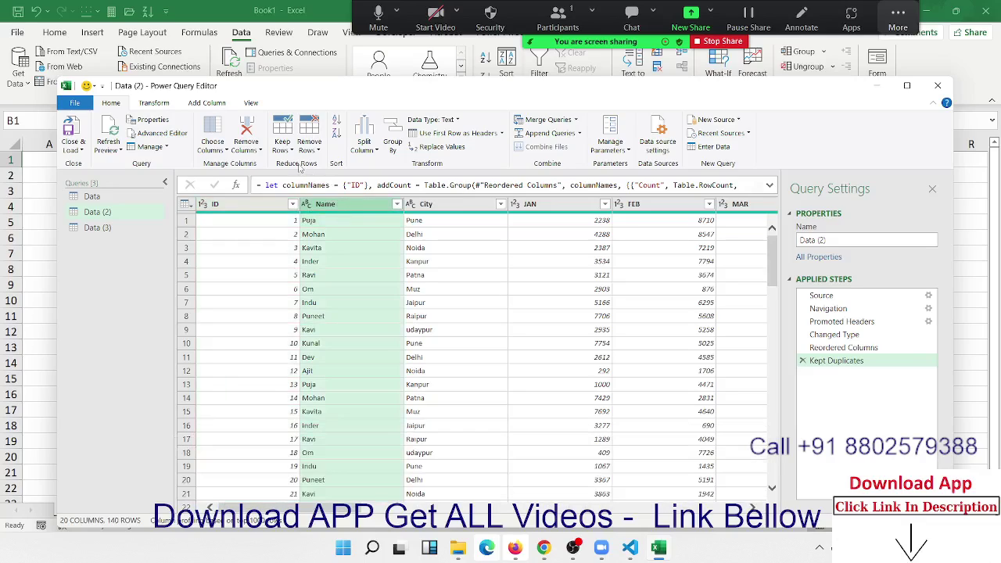
{"action": "left_click", "coordinate": [289, 153]}
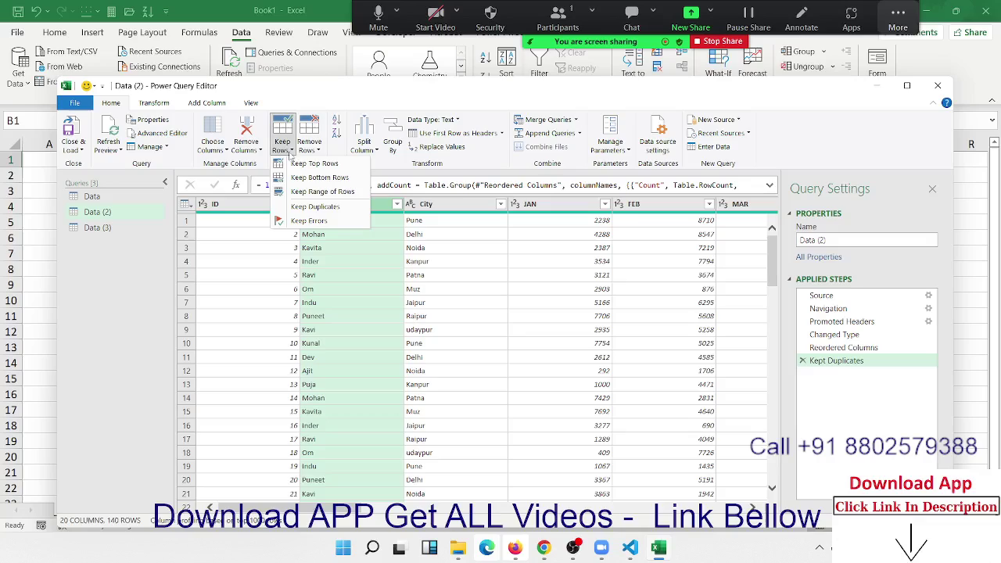
{"action": "left_click", "coordinate": [304, 206]}
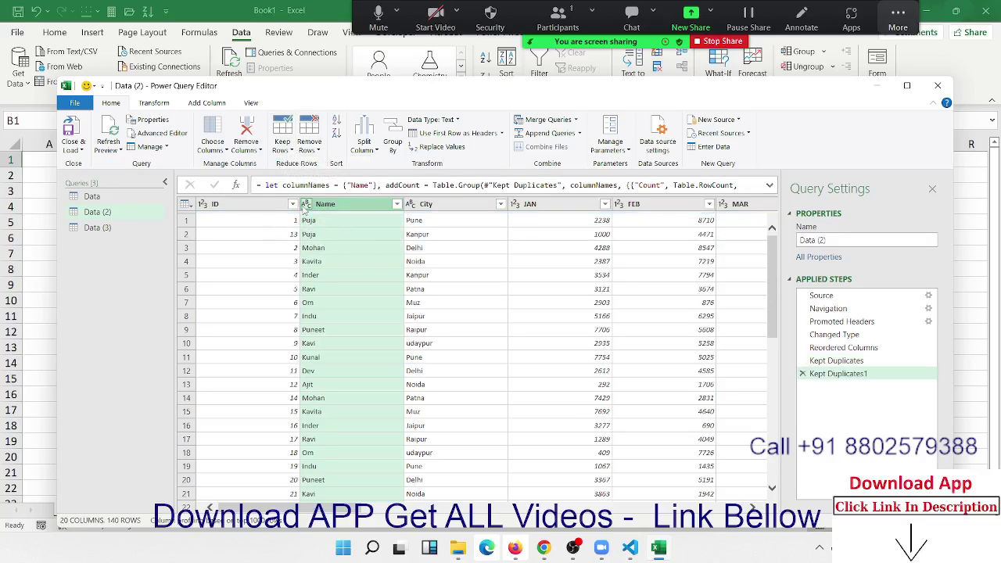
Keep only the top 2 rows, Puja and Mohan, as a Kept First Rows step
{"action": "scroll", "coordinate": [337, 339], "scroll_direction": "down", "scroll_amount": 8}
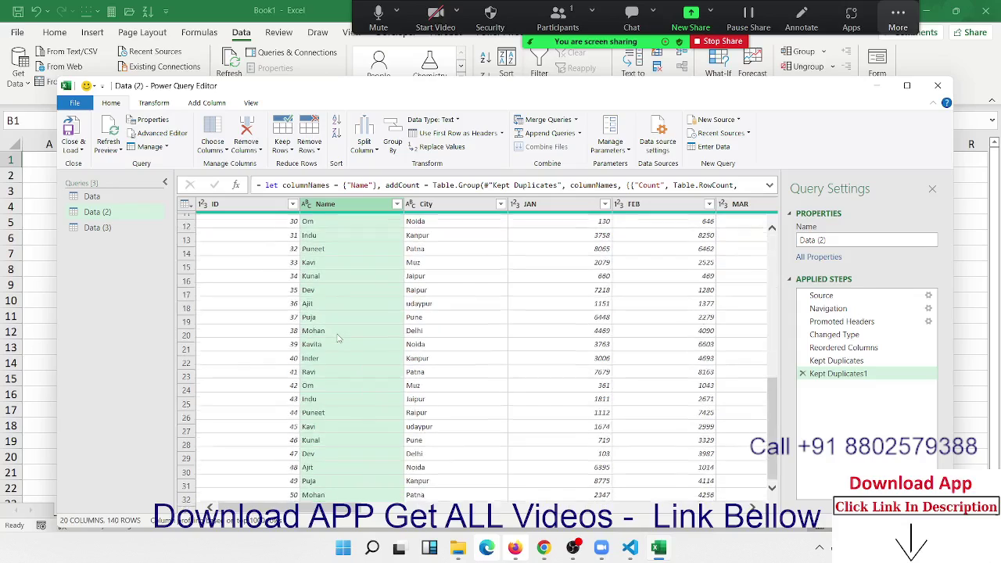
{"action": "scroll", "coordinate": [336, 340], "scroll_direction": "down", "scroll_amount": 9}
{"action": "scroll", "coordinate": [337, 339], "scroll_direction": "down", "scroll_amount": 9}
{"action": "scroll", "coordinate": [337, 339], "scroll_direction": "down", "scroll_amount": 13}
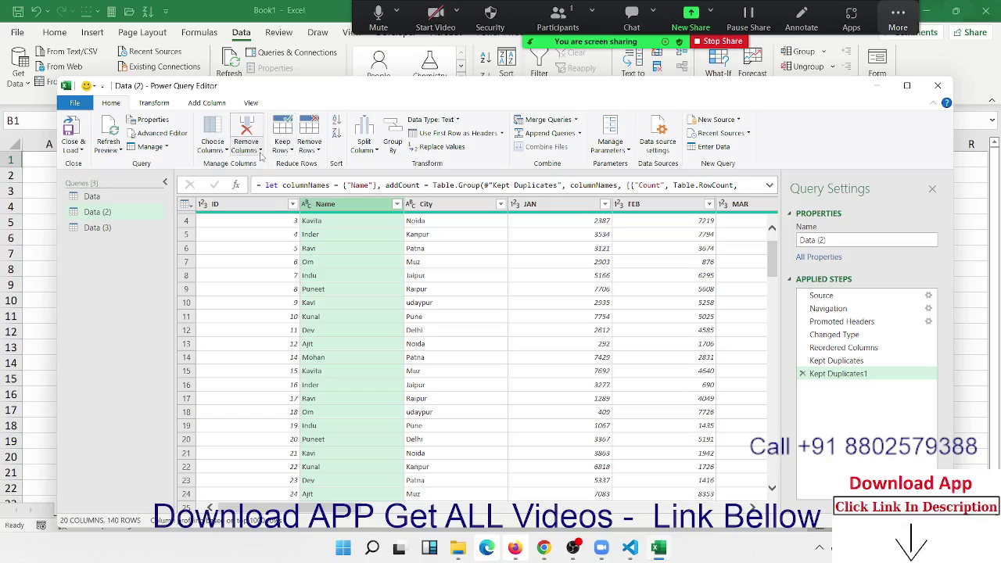
{"action": "left_click", "coordinate": [260, 157]}
{"action": "left_click", "coordinate": [318, 151]}
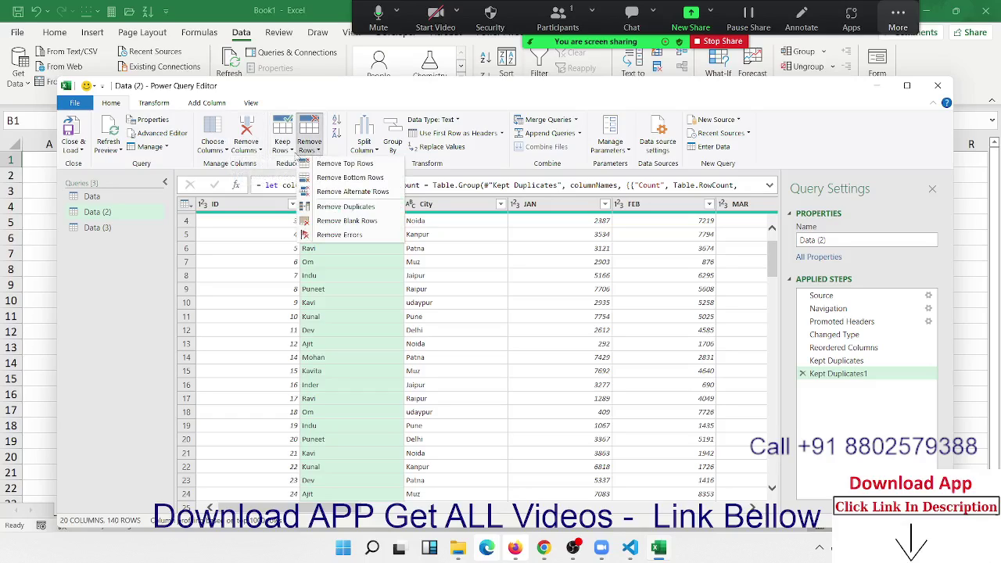
{"action": "left_click", "coordinate": [291, 151]}
{"action": "left_click", "coordinate": [300, 164]}
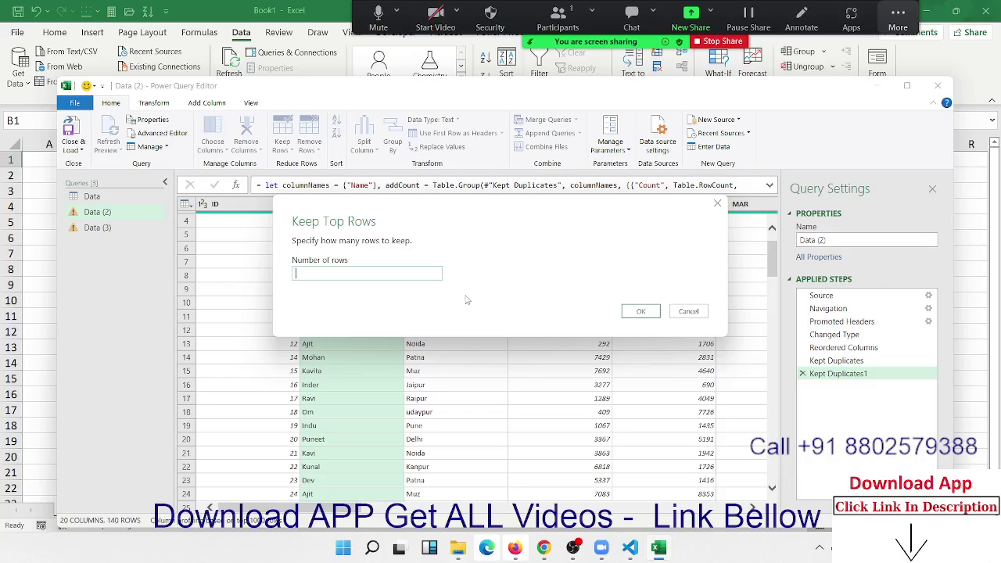
{"action": "type", "text": "2"}
{"action": "left_click", "coordinate": [657, 315]}
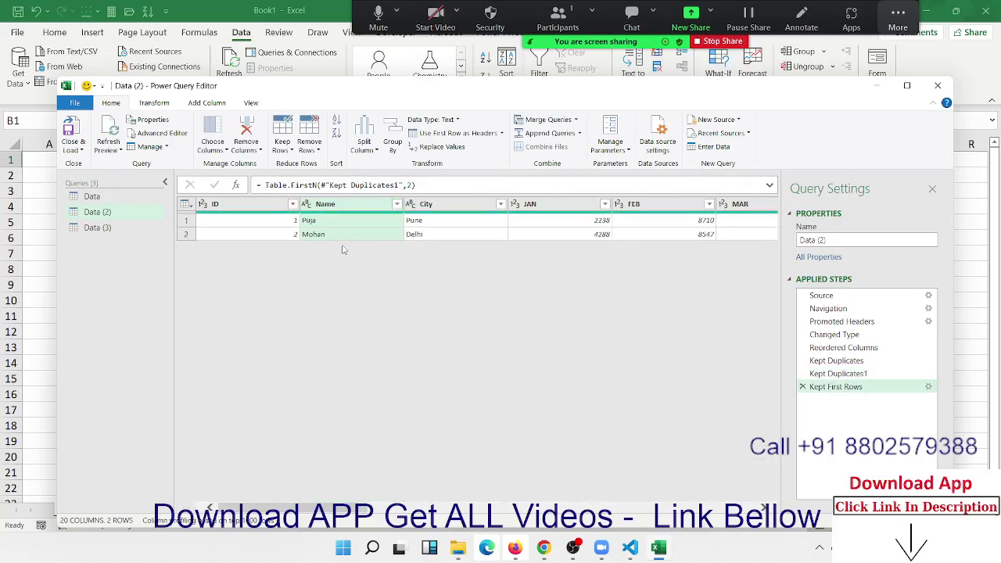
Delete Kept First Rows, Kept Duplicates1 and Kept Duplicates, restoring 395 rows
{"action": "left_click", "coordinate": [315, 224]}
{"action": "left_click", "coordinate": [296, 225]}
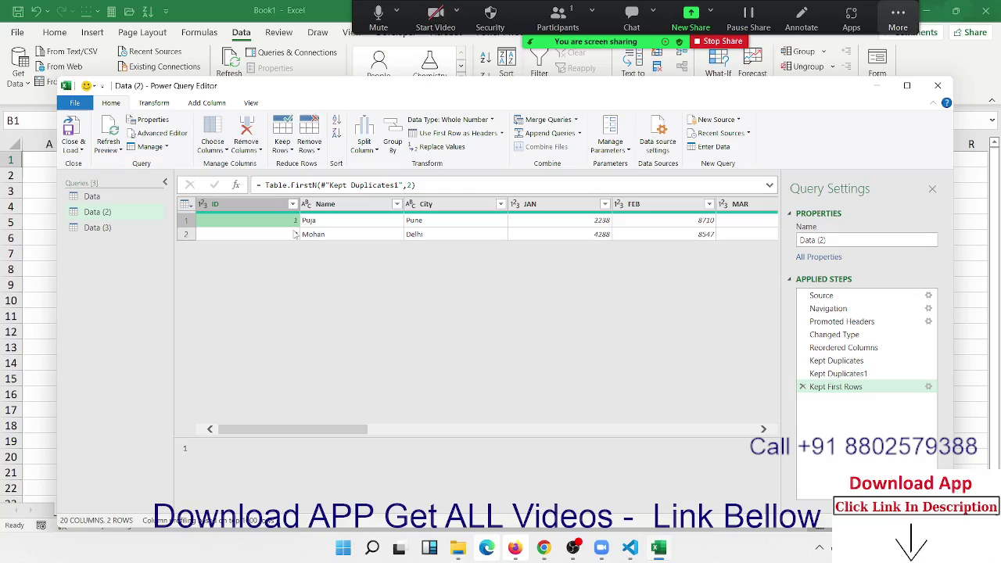
{"action": "left_click", "coordinate": [294, 234]}
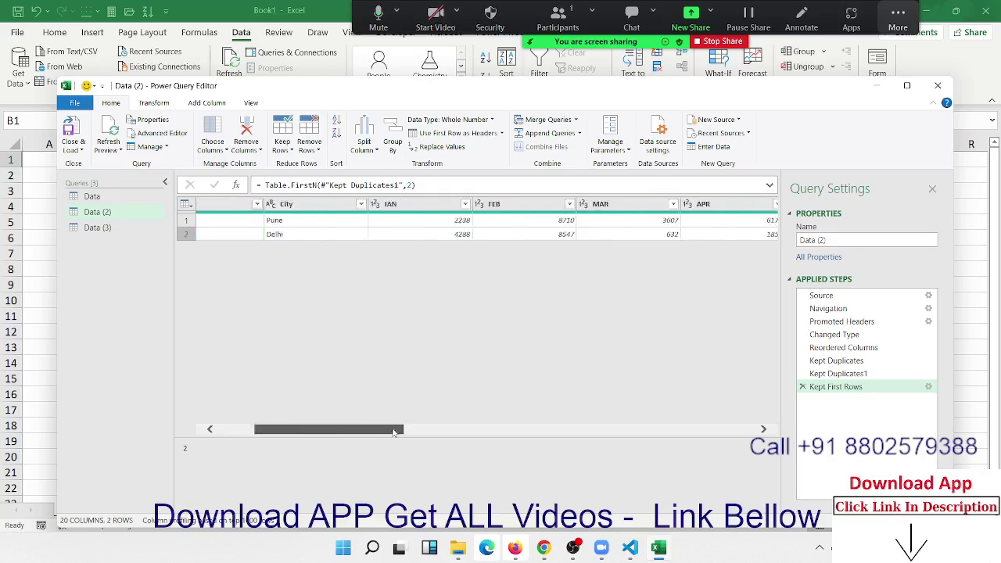
{"action": "left_click_drag", "start_coordinate": [319, 428], "coordinate": [641, 432]}
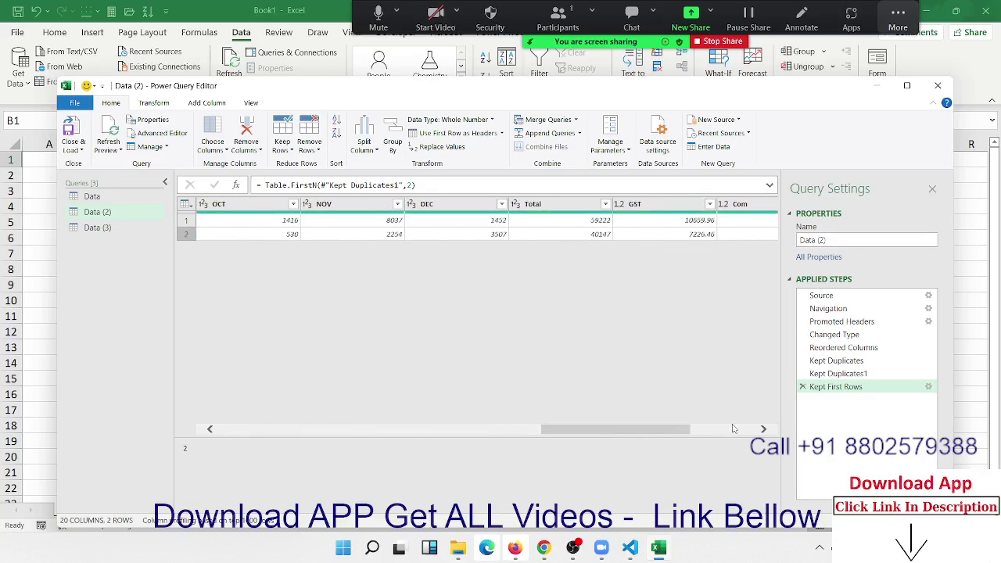
{"action": "left_click", "coordinate": [801, 386]}
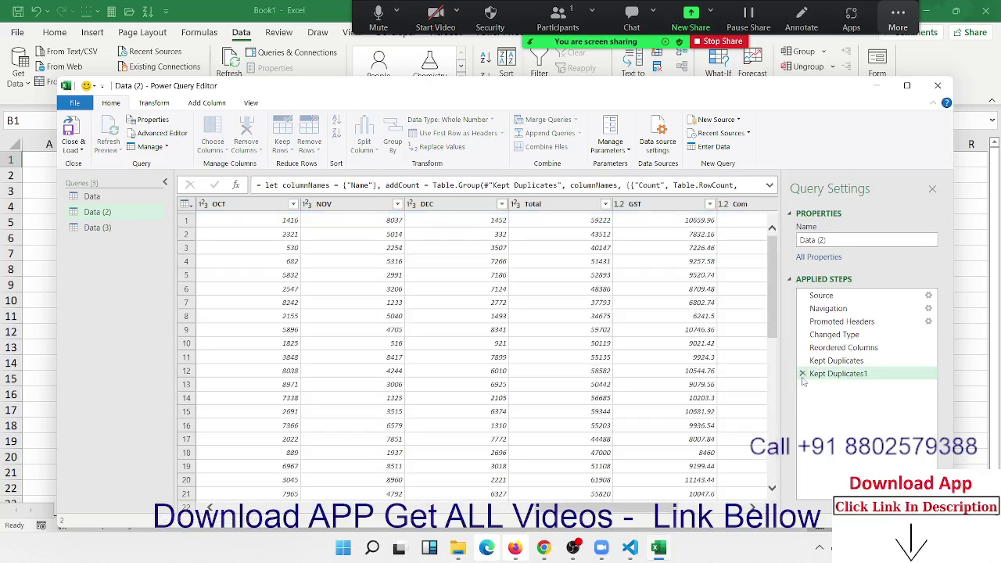
{"action": "left_click", "coordinate": [801, 372]}
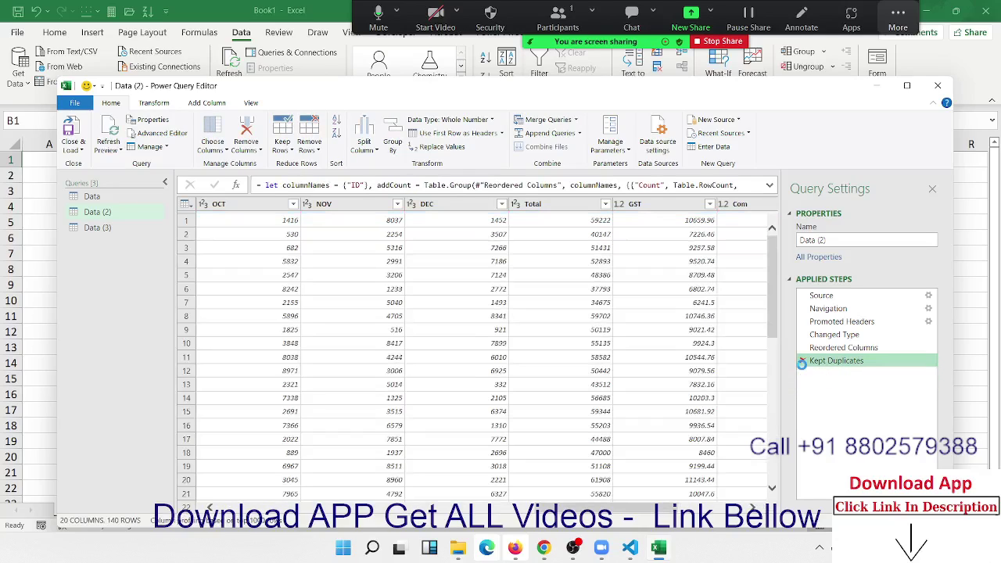
{"action": "left_click", "coordinate": [801, 361]}
{"action": "left_click_drag", "start_coordinate": [660, 508], "coordinate": [250, 506]}
{"action": "left_click", "coordinate": [335, 372]}
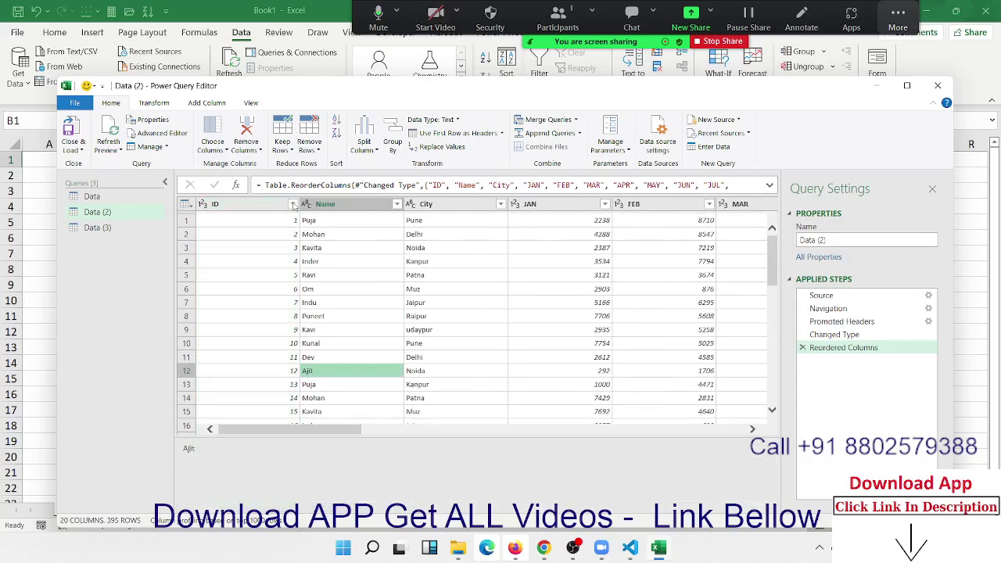
{"action": "left_click", "coordinate": [283, 145]}
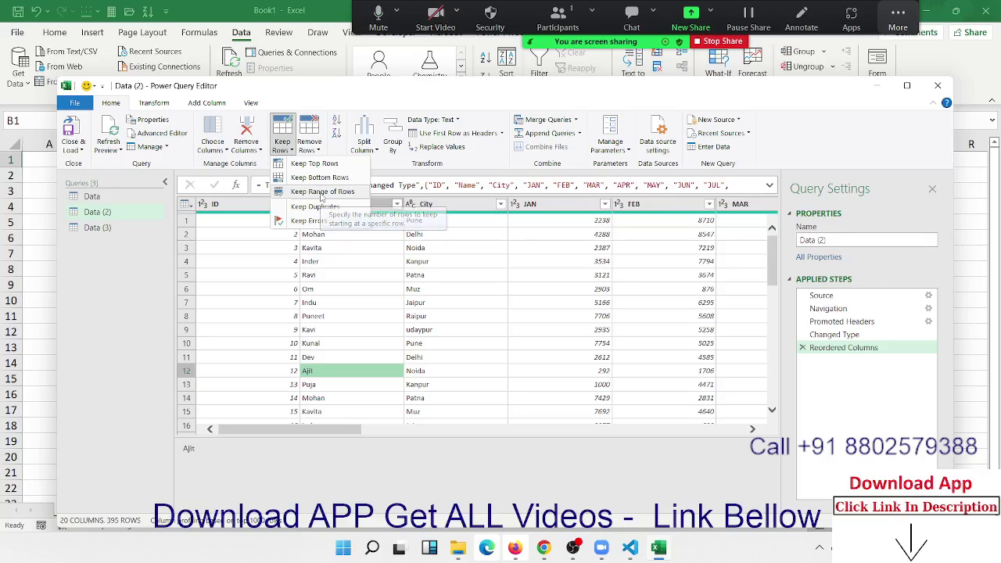
{"action": "left_click", "coordinate": [321, 193]}
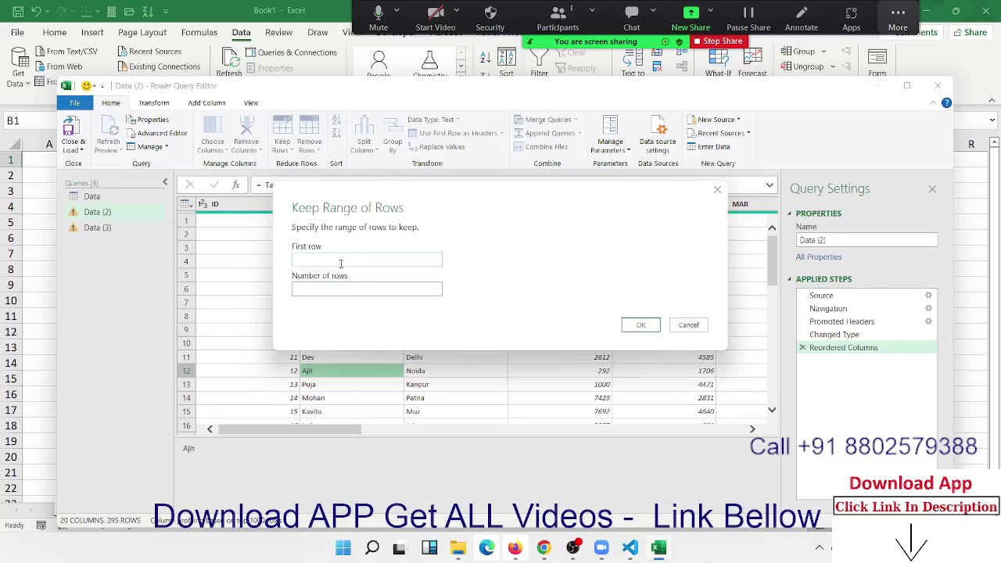
{"action": "type", "text": "1"}
{"action": "left_click", "coordinate": [333, 286]}
{"action": "left_click", "coordinate": [641, 324]}
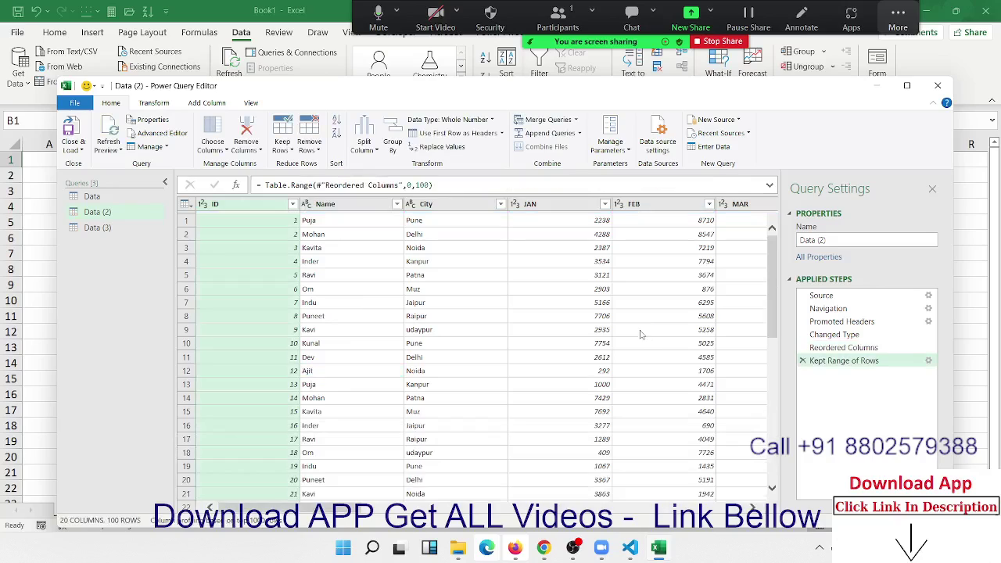
{"action": "scroll", "coordinate": [421, 332], "scroll_direction": "down", "scroll_amount": 5}
{"action": "scroll", "coordinate": [402, 335], "scroll_direction": "down", "scroll_amount": 10}
{"action": "scroll", "coordinate": [386, 338], "scroll_direction": "down", "scroll_amount": 10}
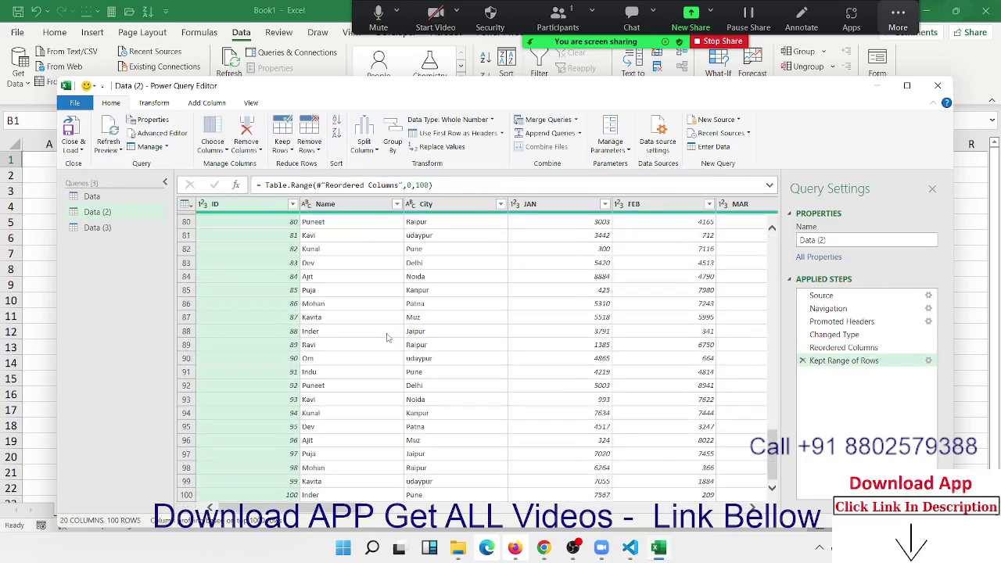
{"action": "scroll", "coordinate": [386, 337], "scroll_direction": "up", "scroll_amount": 20}
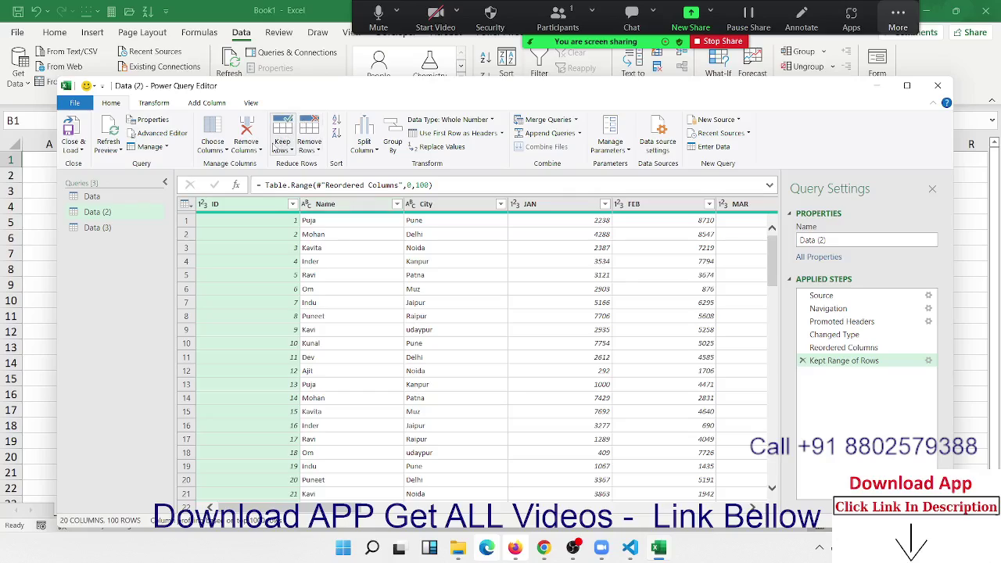
{"action": "left_click", "coordinate": [287, 149]}
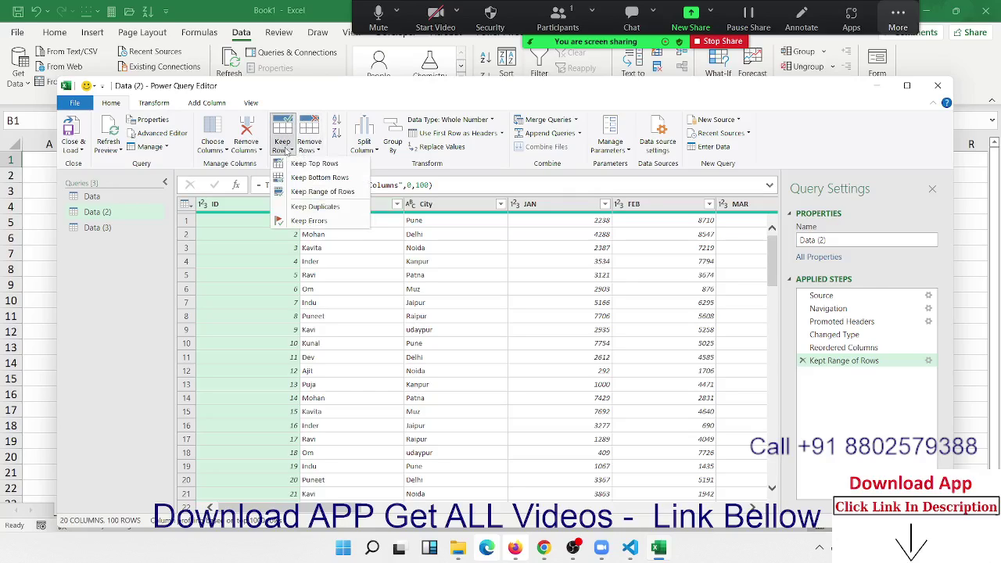
{"action": "key", "text": "Escape"}
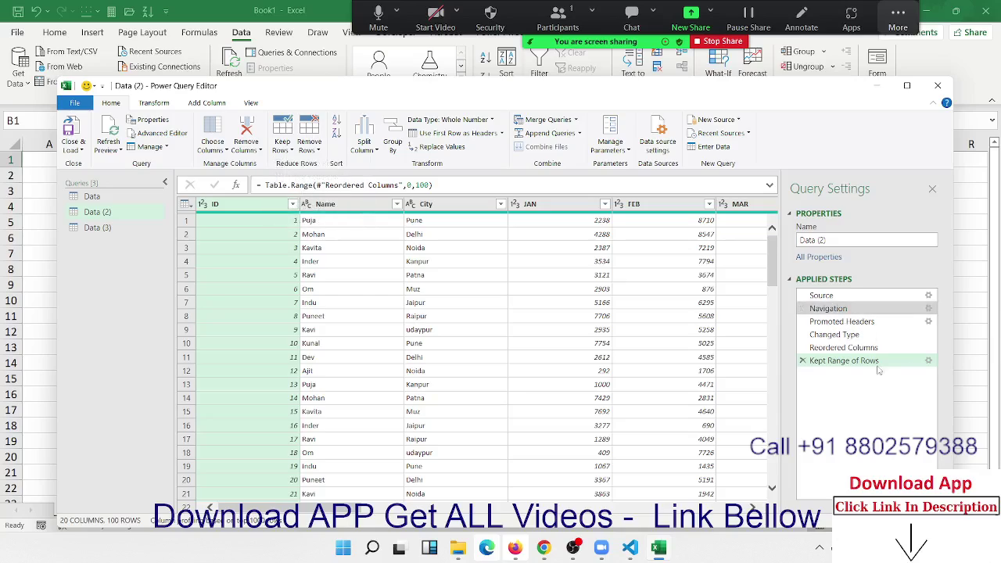
Delete the Kept Range of Rows step and glance at the Remove Rows options
{"action": "left_click", "coordinate": [802, 360]}
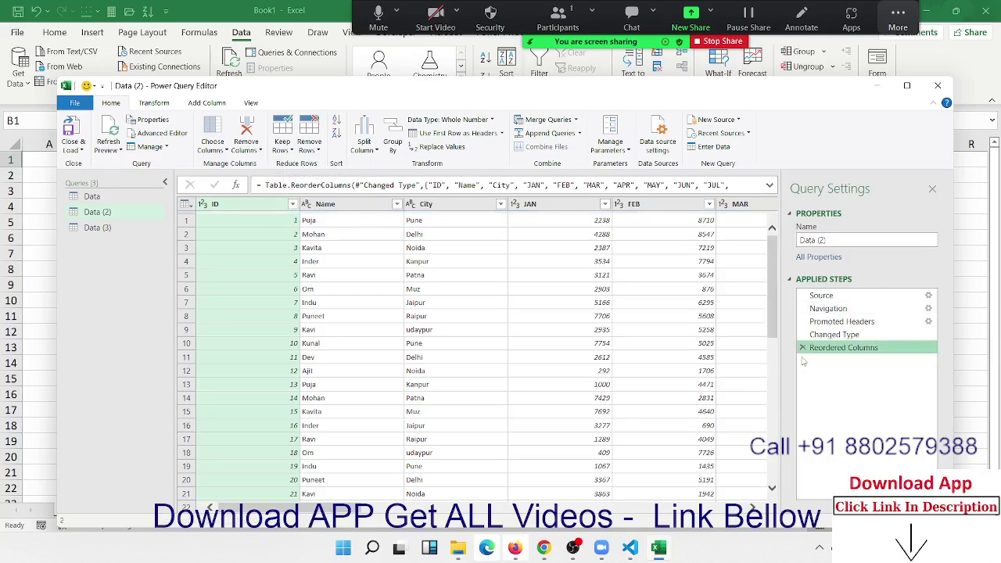
{"action": "left_click", "coordinate": [335, 249]}
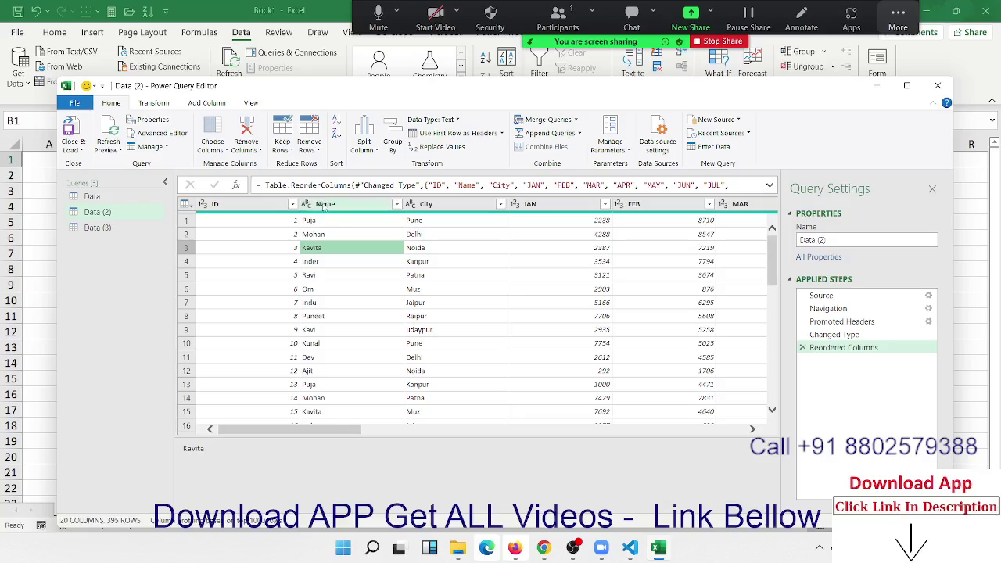
{"action": "left_click", "coordinate": [317, 151]}
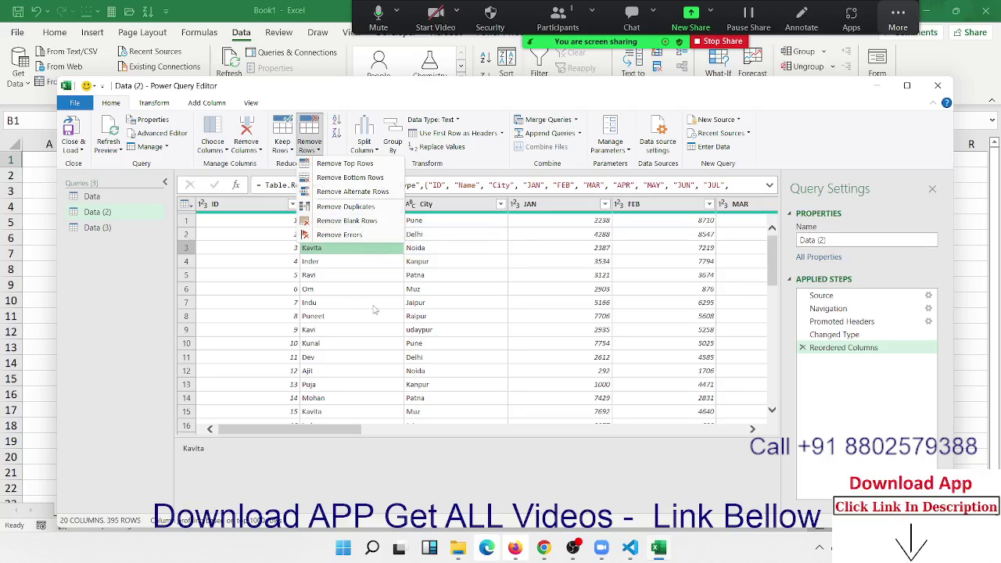
{"action": "left_click", "coordinate": [374, 310]}
Show the City column's sort and filter options, then the JAN column's
{"action": "left_click", "coordinate": [272, 233]}
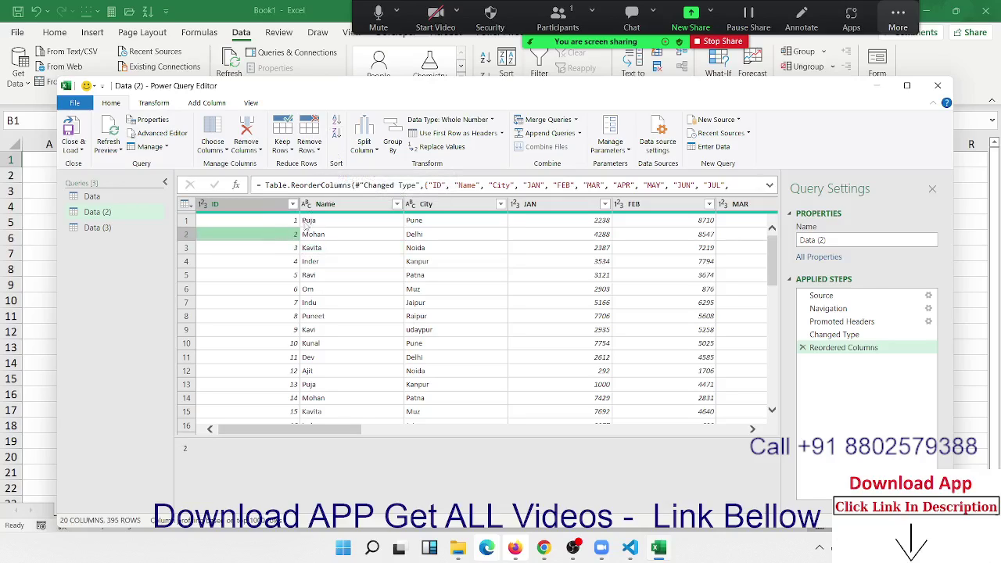
{"action": "left_click", "coordinate": [375, 245]}
{"action": "left_click", "coordinate": [407, 236]}
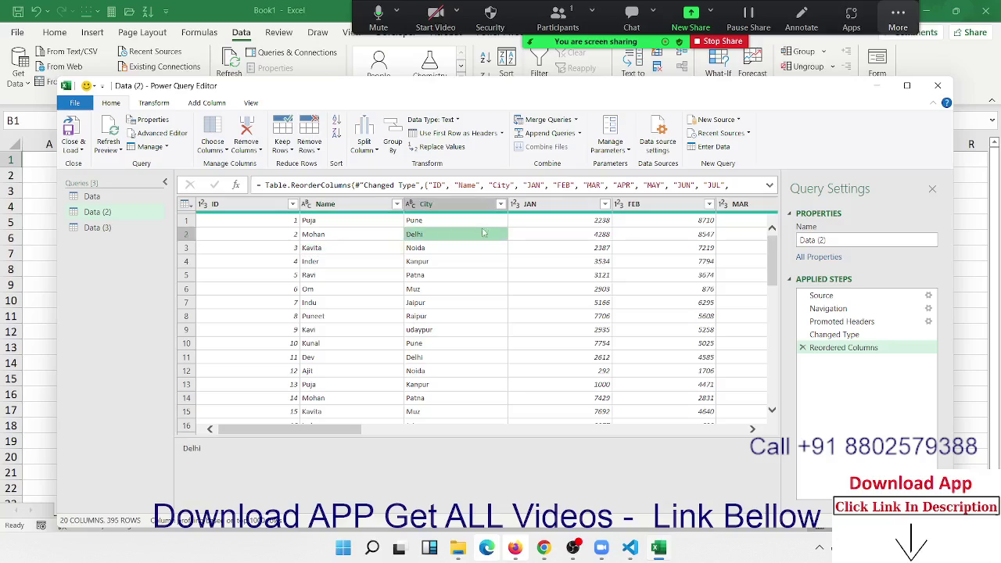
{"action": "left_click", "coordinate": [500, 204]}
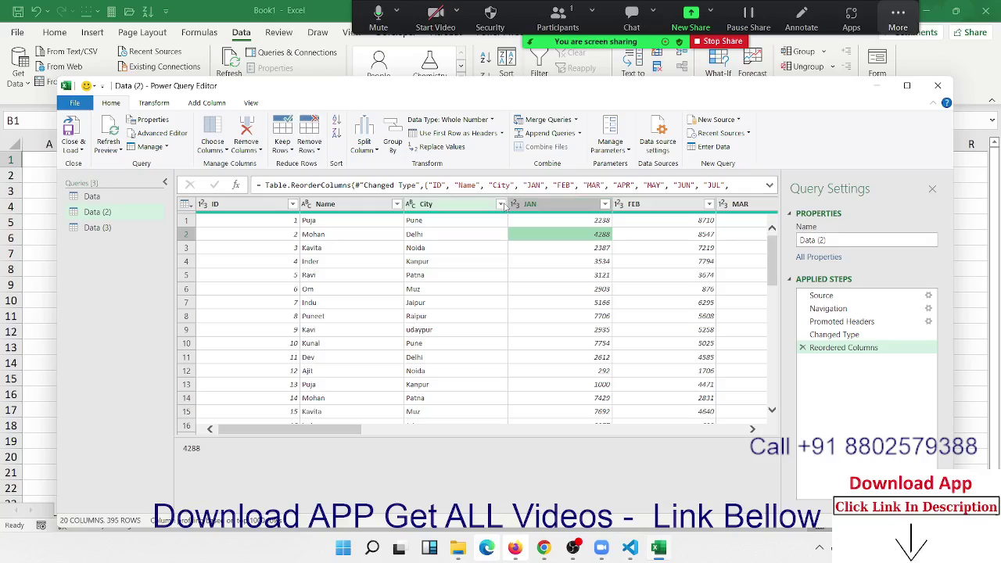
{"action": "left_click", "coordinate": [439, 234]}
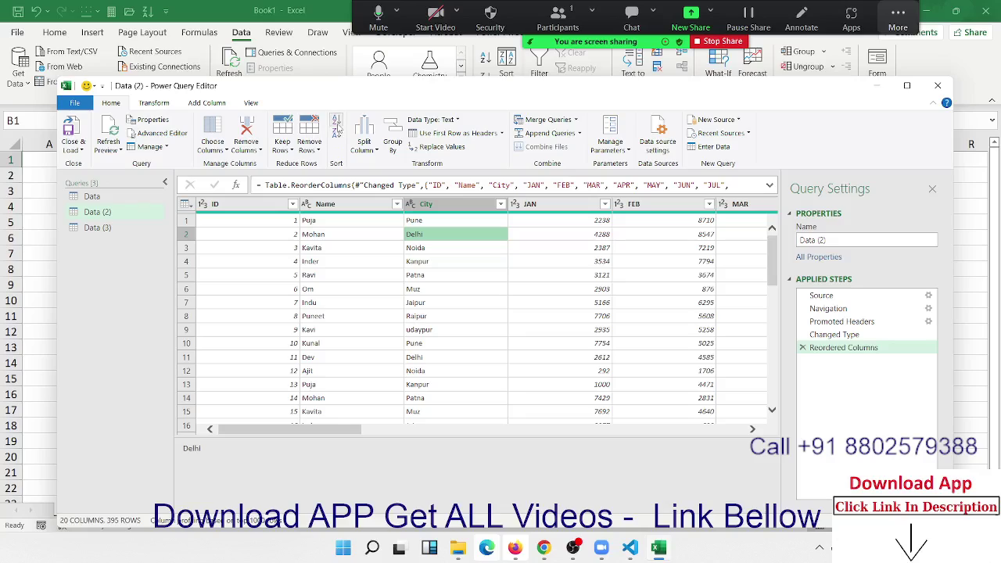
{"action": "left_click", "coordinate": [542, 233]}
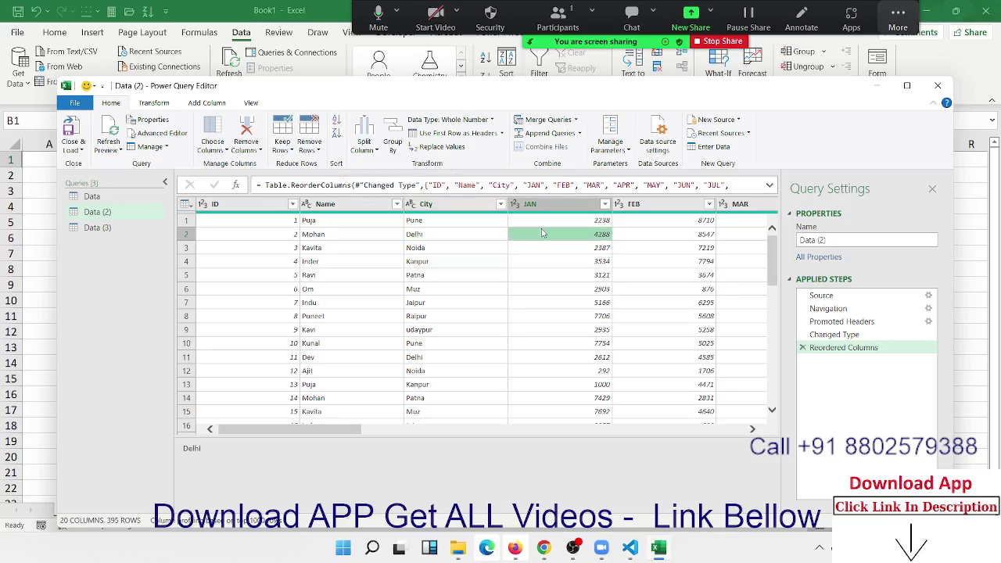
{"action": "left_click", "coordinate": [604, 204]}
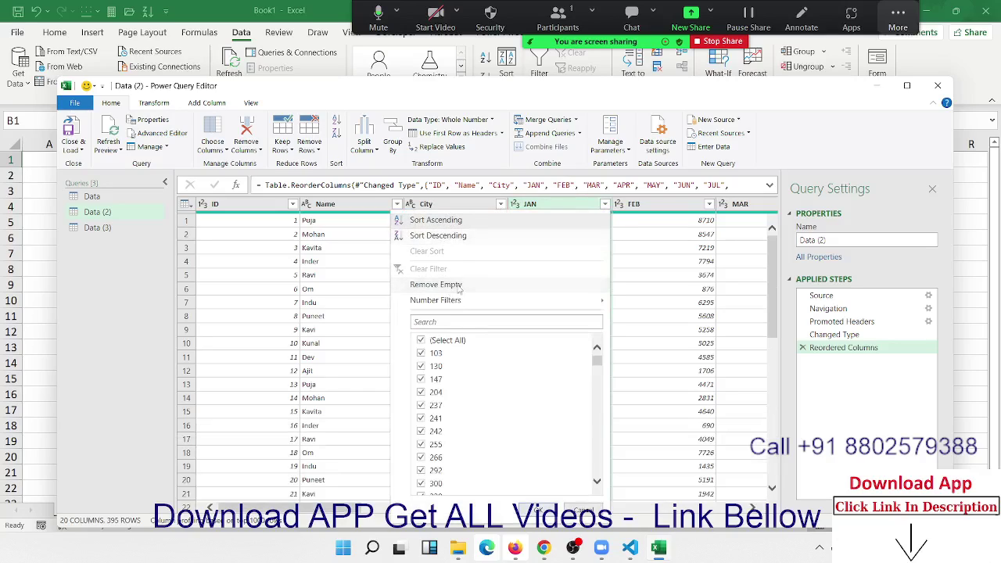
Sort the Data (2) table by City ascending so Delhi rows come first
{"action": "left_click", "coordinate": [672, 289]}
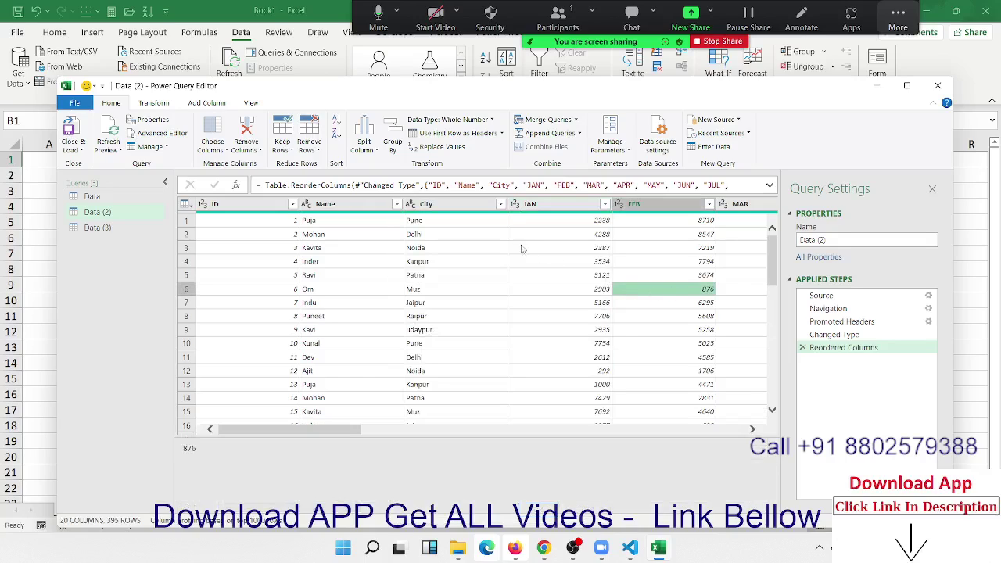
{"action": "left_click", "coordinate": [501, 204]}
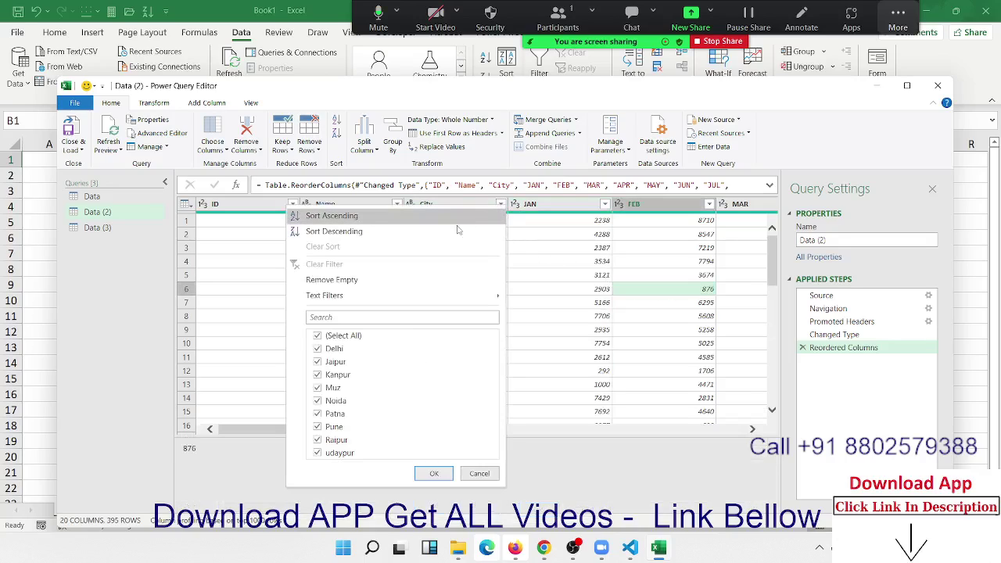
{"action": "left_click", "coordinate": [401, 217]}
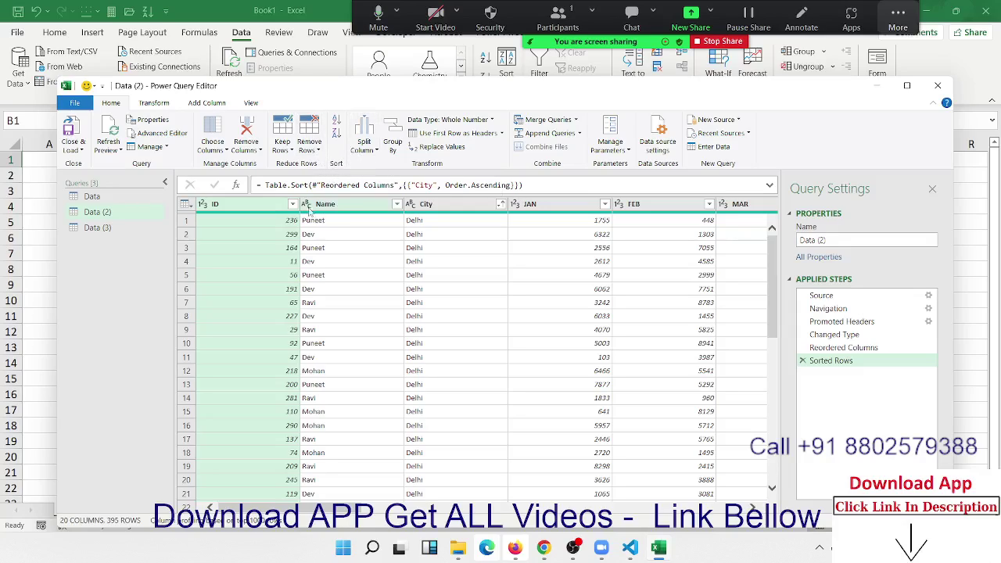
Clear the City sort, removing the Sorted Rows step to end at Reordered Columns
{"action": "left_click", "coordinate": [292, 205]}
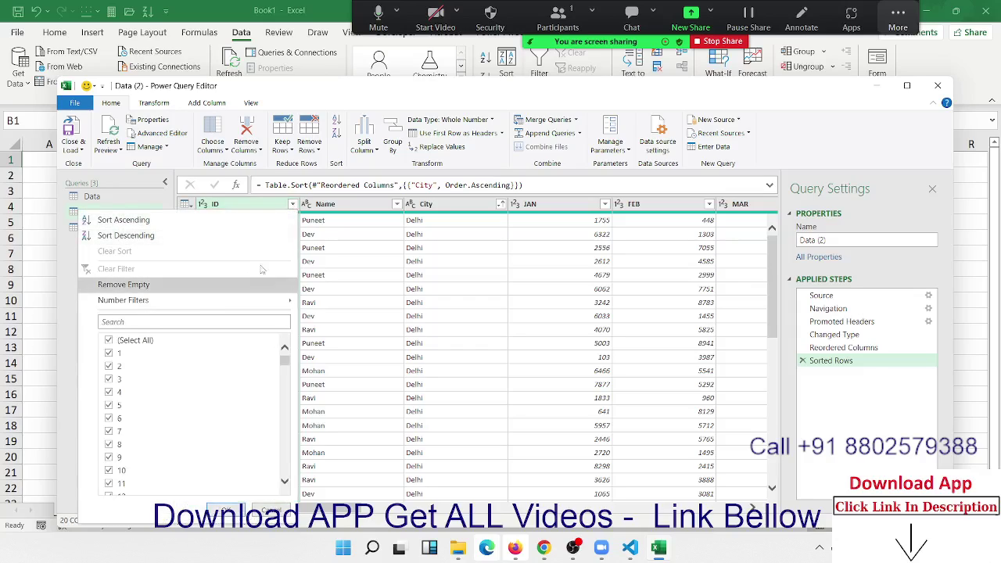
{"action": "left_click", "coordinate": [436, 205]}
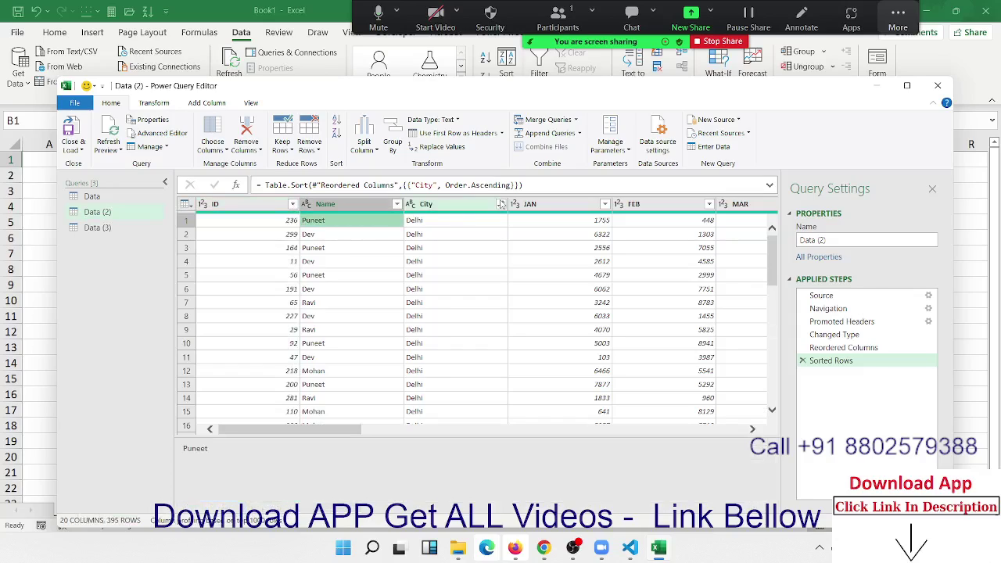
{"action": "left_click", "coordinate": [501, 204]}
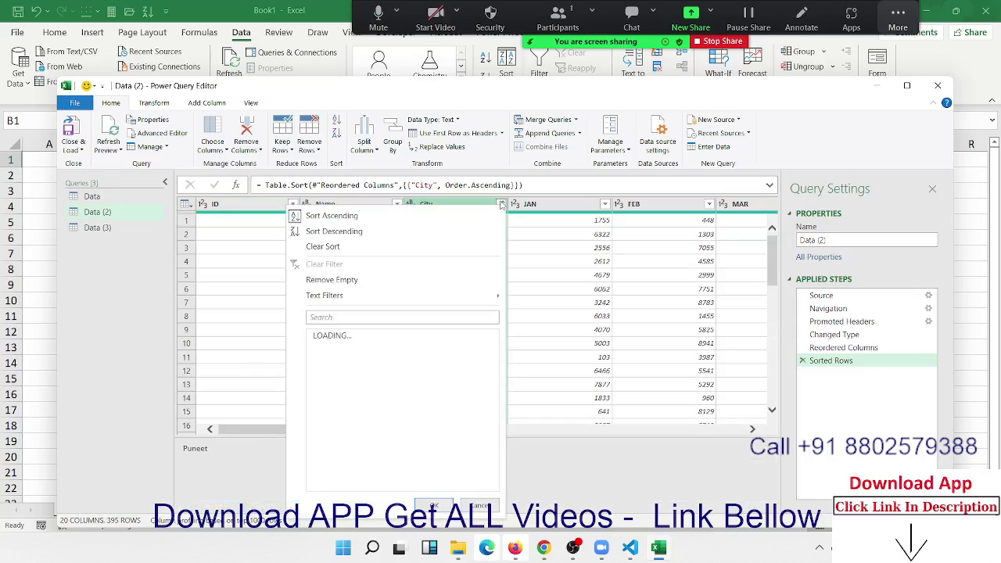
{"action": "left_click", "coordinate": [361, 246]}
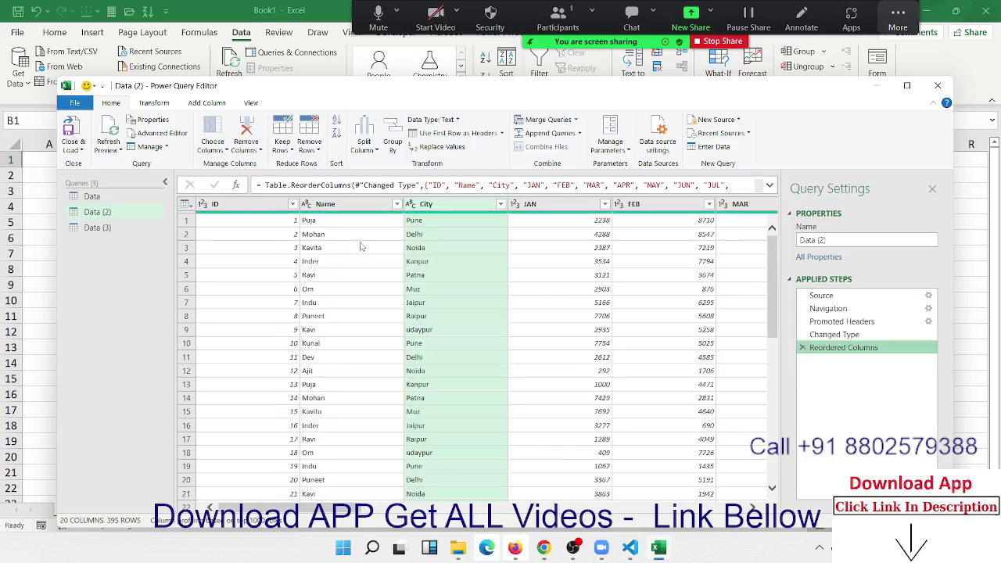